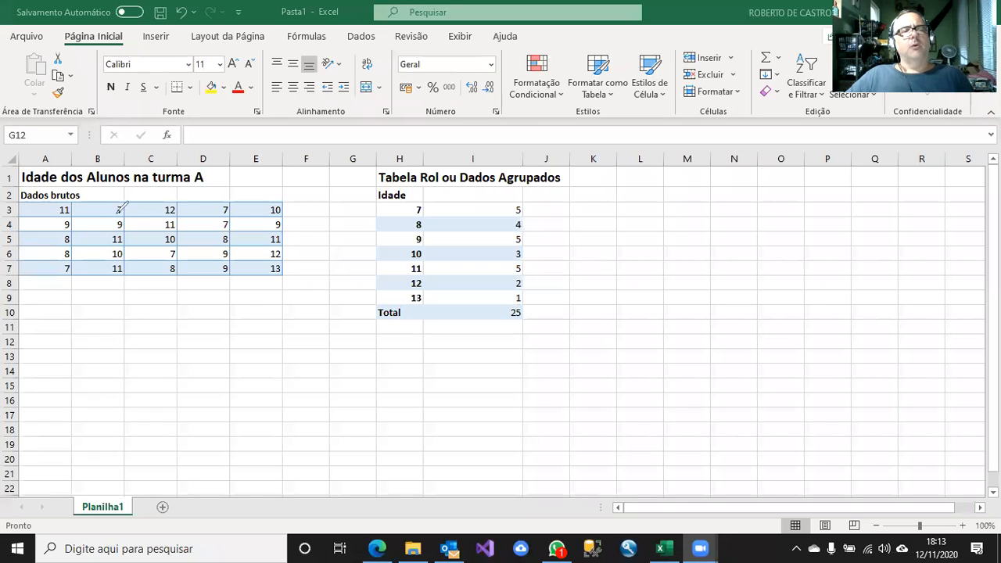
{"action": "mouse_move", "coordinate": [106, 182]}
{"action": "left_mouse_down"}
{"action": "mouse_move", "coordinate": [3, 182]}
{"action": "mouse_move", "coordinate": [143, 287]}
{"action": "mouse_move", "coordinate": [260, 232]}
{"action": "mouse_move", "coordinate": [180, 183]}
{"action": "mouse_move", "coordinate": [71, 167]}
{"action": "left_mouse_up"}
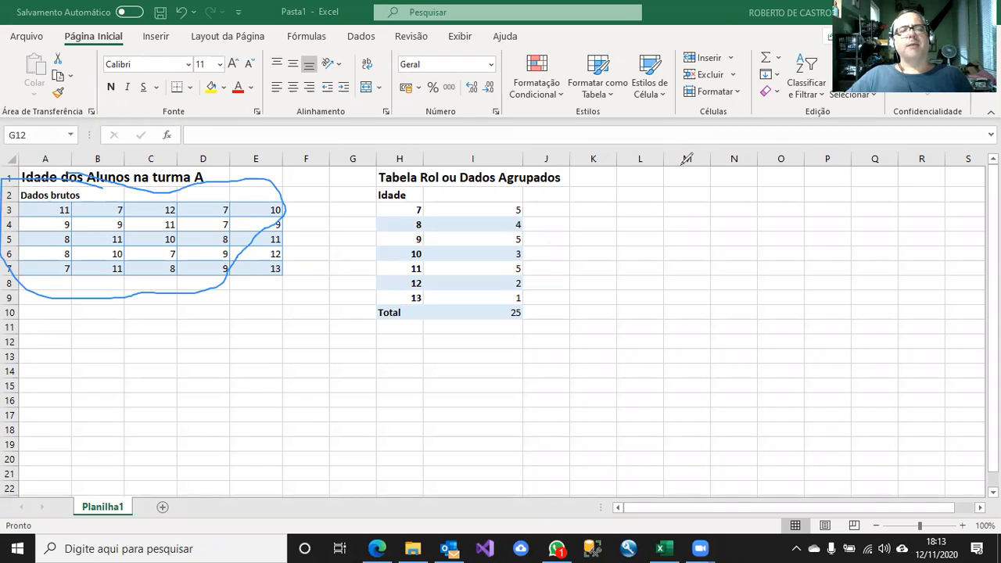
{"action": "left_click", "coordinate": [770, 86]}
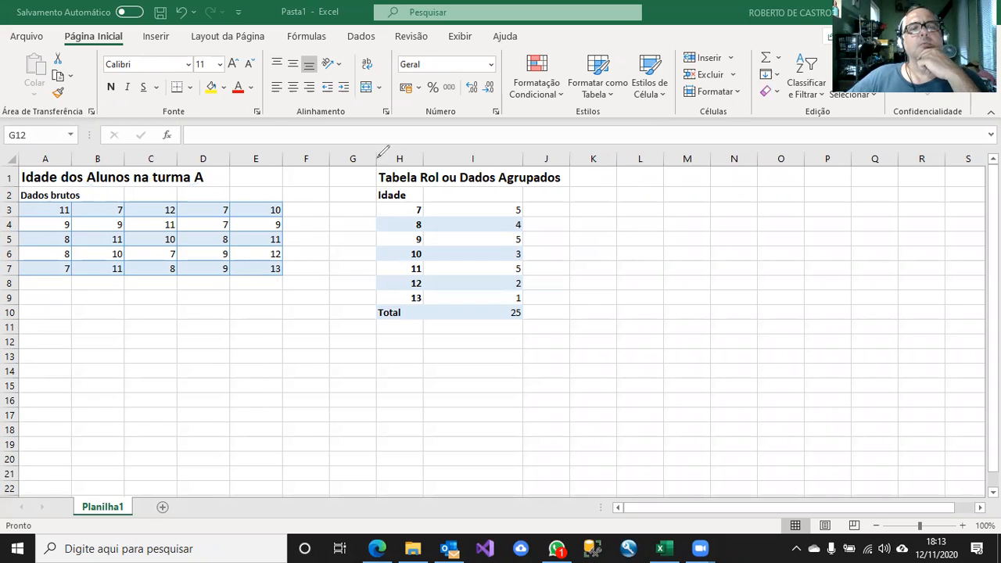
{"action": "mouse_move", "coordinate": [375, 163]}
{"action": "left_mouse_down"}
{"action": "mouse_move", "coordinate": [346, 223]}
{"action": "mouse_move", "coordinate": [358, 304]}
{"action": "mouse_move", "coordinate": [456, 358]}
{"action": "mouse_move", "coordinate": [598, 316]}
{"action": "mouse_move", "coordinate": [586, 181]}
{"action": "mouse_move", "coordinate": [512, 153]}
{"action": "mouse_move", "coordinate": [377, 155]}
{"action": "left_mouse_up"}
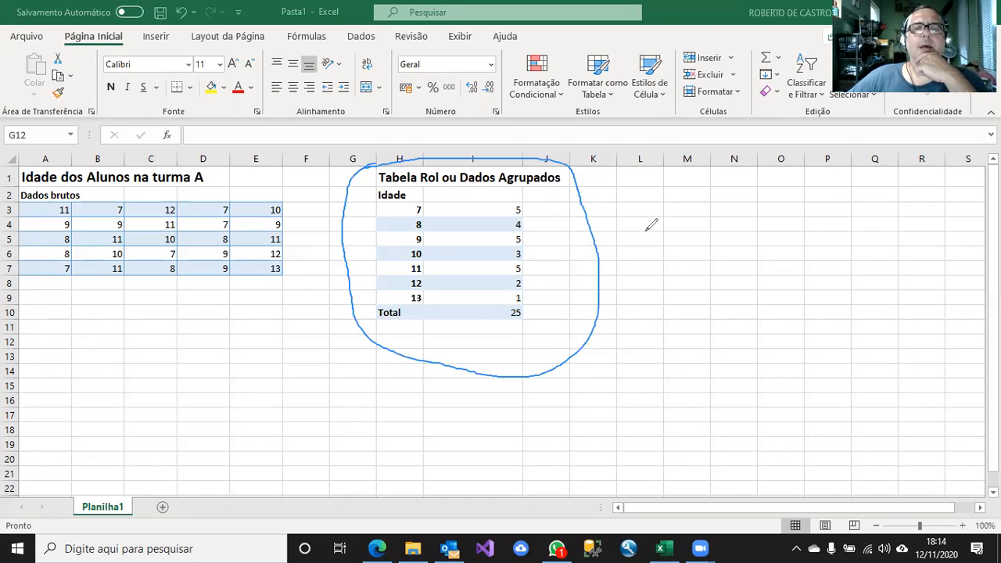
{"action": "left_click", "coordinate": [674, 111]}
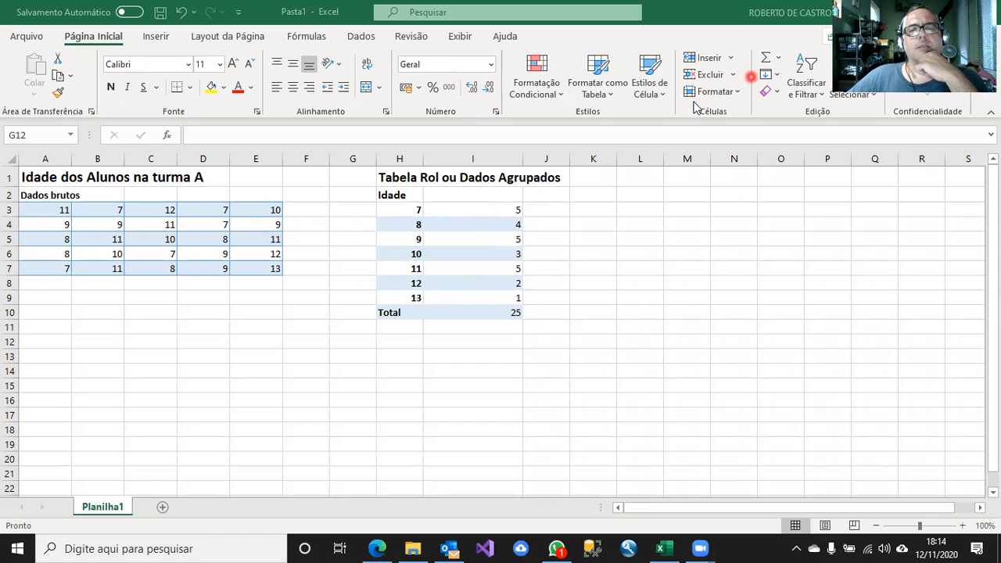
Enter the header "Frequencia Absoluta" in cell I2, beside the Idade header of the grouped data table.
{"action": "left_click", "coordinate": [452, 193]}
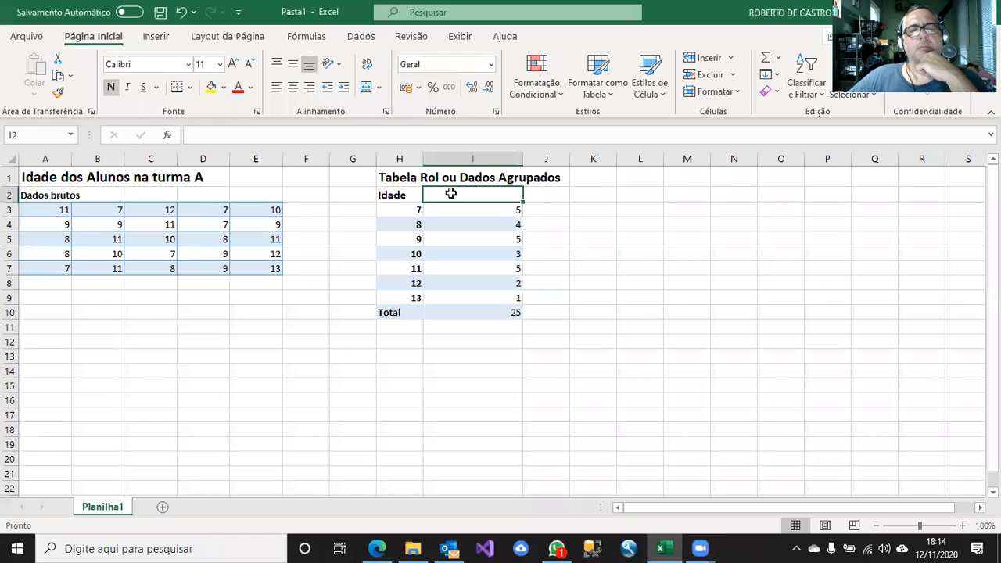
{"action": "type", "text": "Frequencia A"}
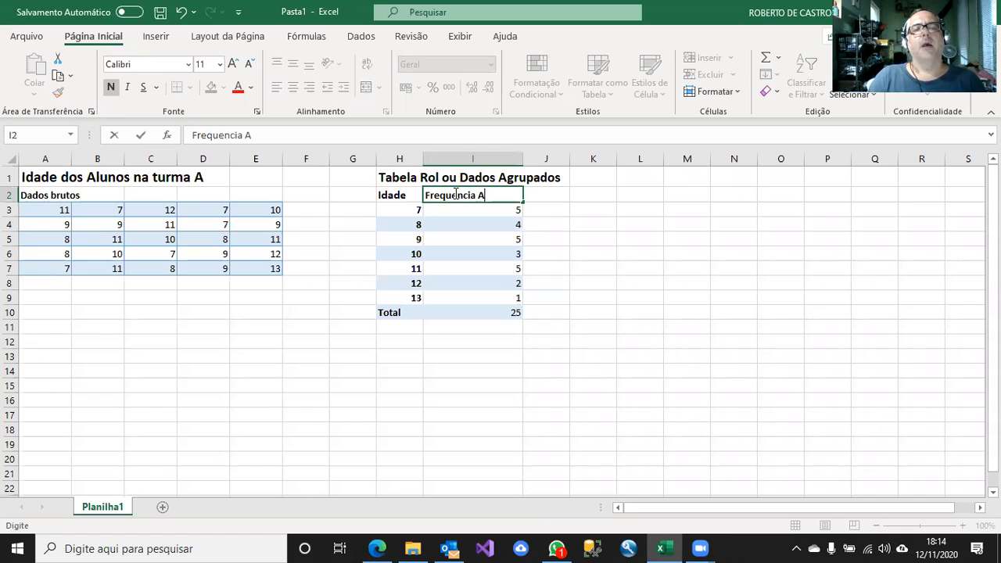
{"action": "type", "text": "bsoluta"}
{"action": "key", "text": "Return"}
{"action": "left_click", "coordinate": [455, 194]}
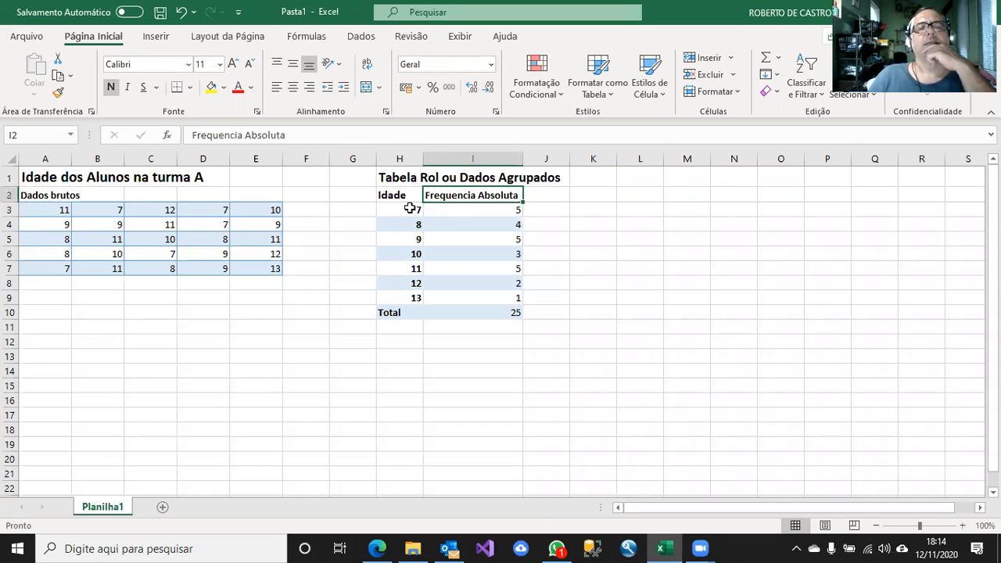
Check the absolute frequency of age 10 against each occurrence of 10 in the raw data table.
{"action": "left_click", "coordinate": [444, 281]}
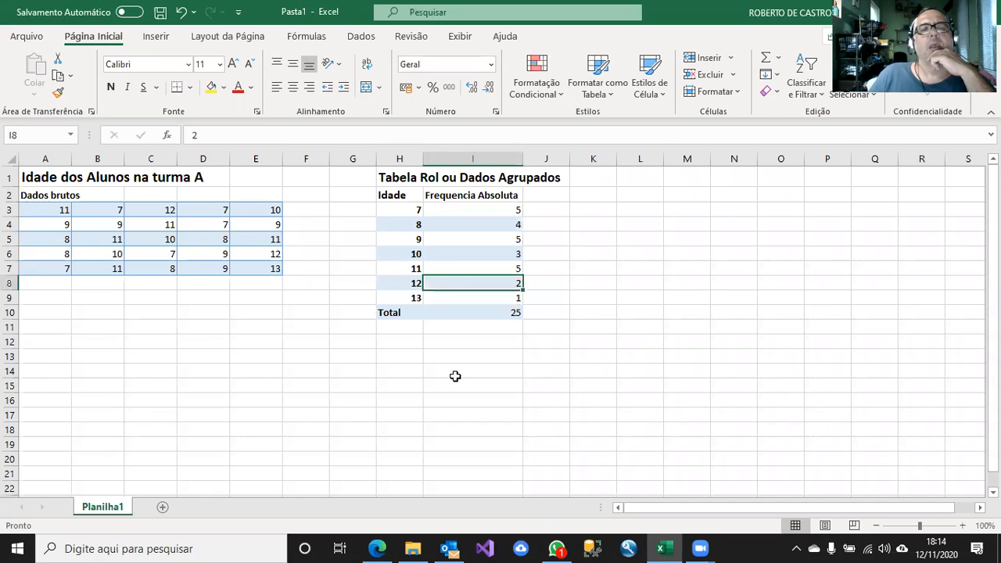
{"action": "left_click", "coordinate": [408, 253]}
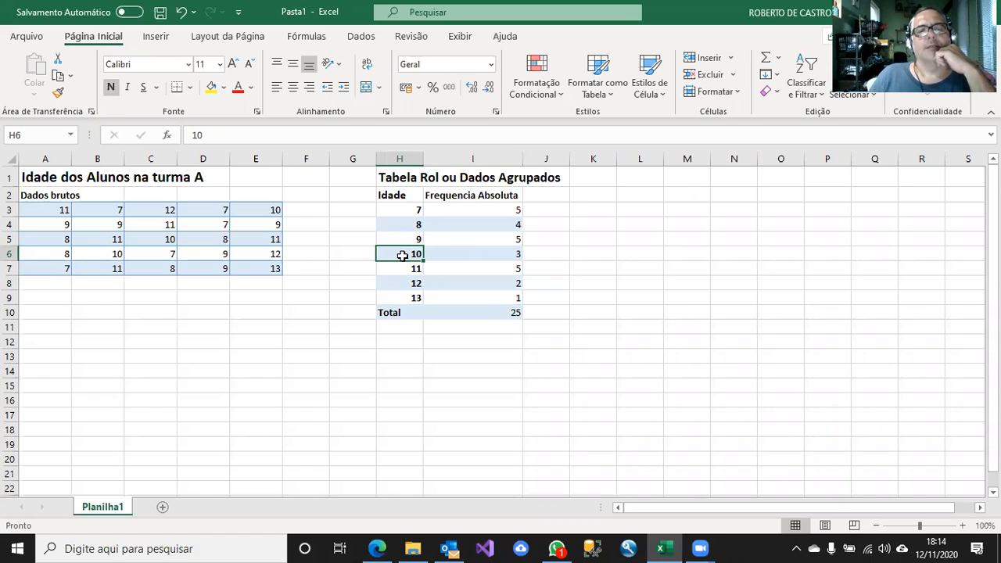
{"action": "left_click", "coordinate": [440, 253]}
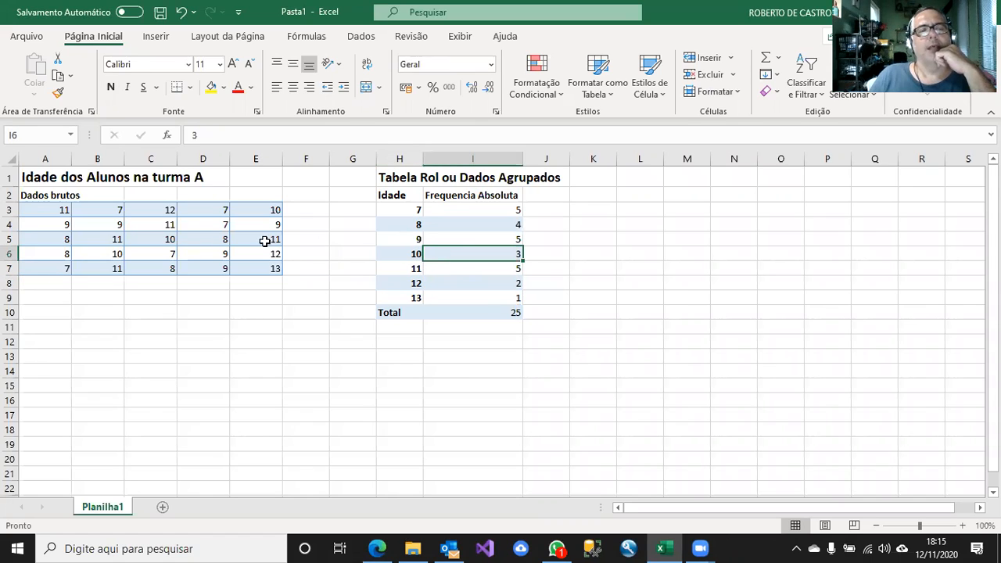
{"action": "left_click", "coordinate": [165, 241]}
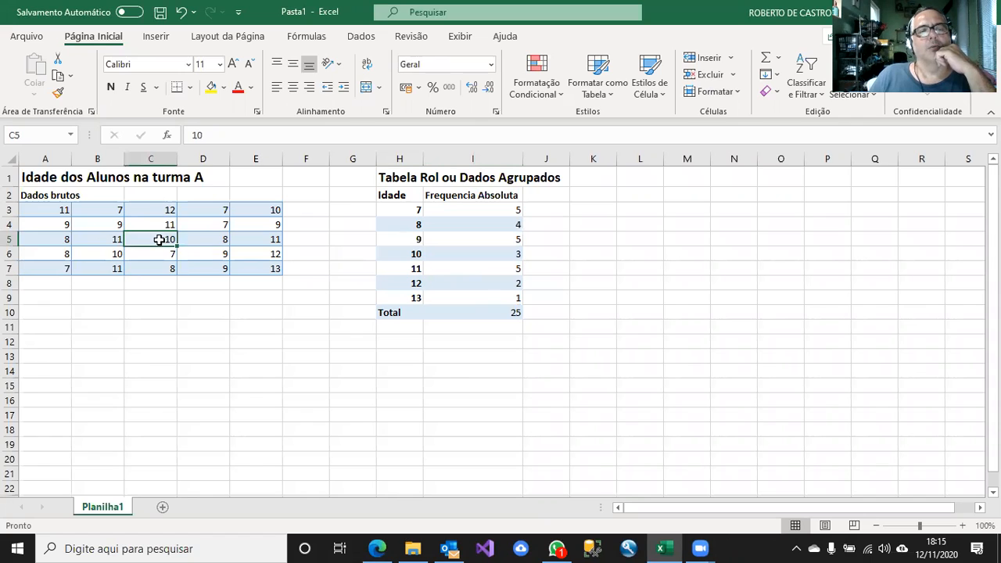
{"action": "left_click", "coordinate": [264, 210]}
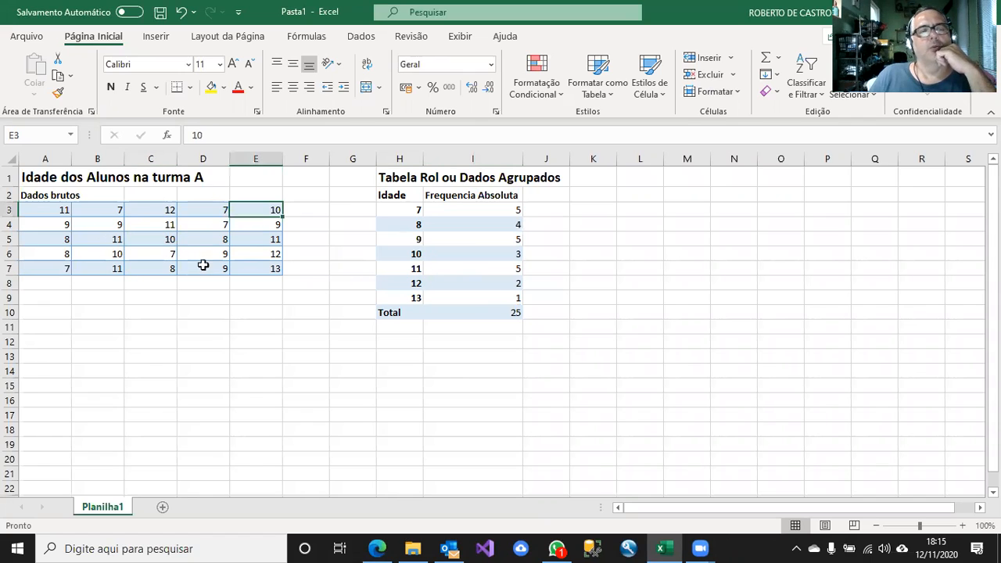
{"action": "left_click", "coordinate": [112, 254]}
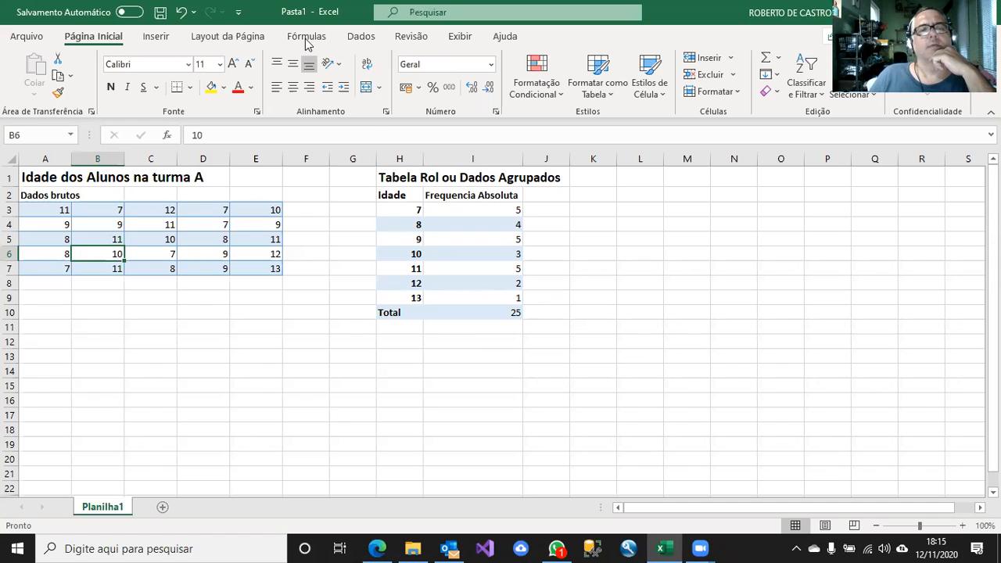
{"action": "left_click", "coordinate": [159, 38]}
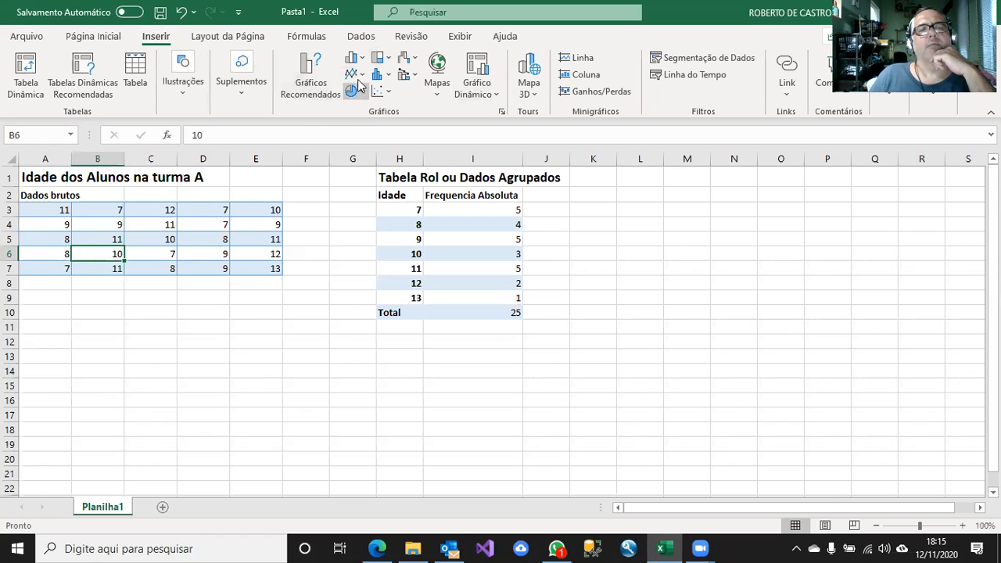
{"action": "left_click", "coordinate": [353, 57]}
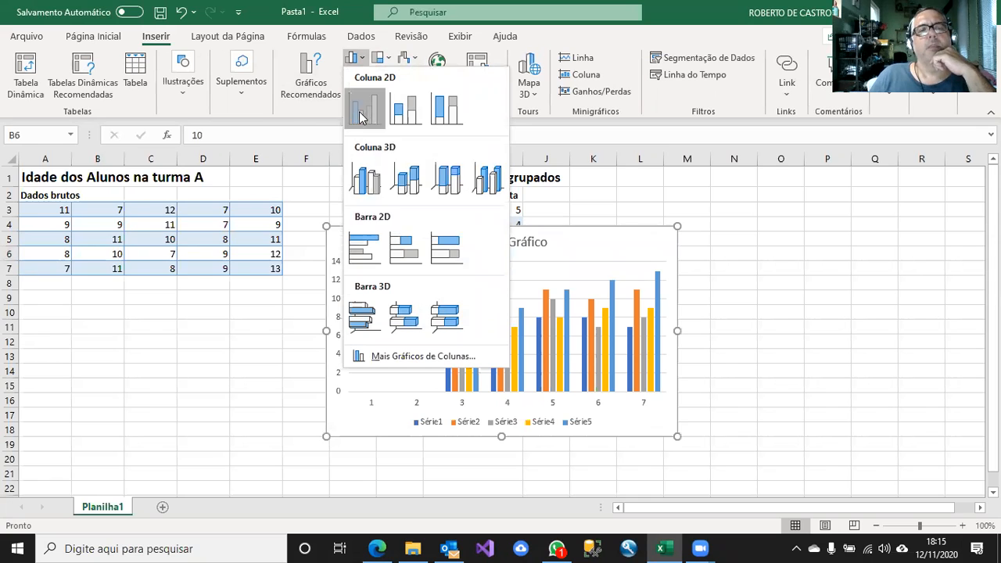
{"action": "left_click", "coordinate": [359, 111]}
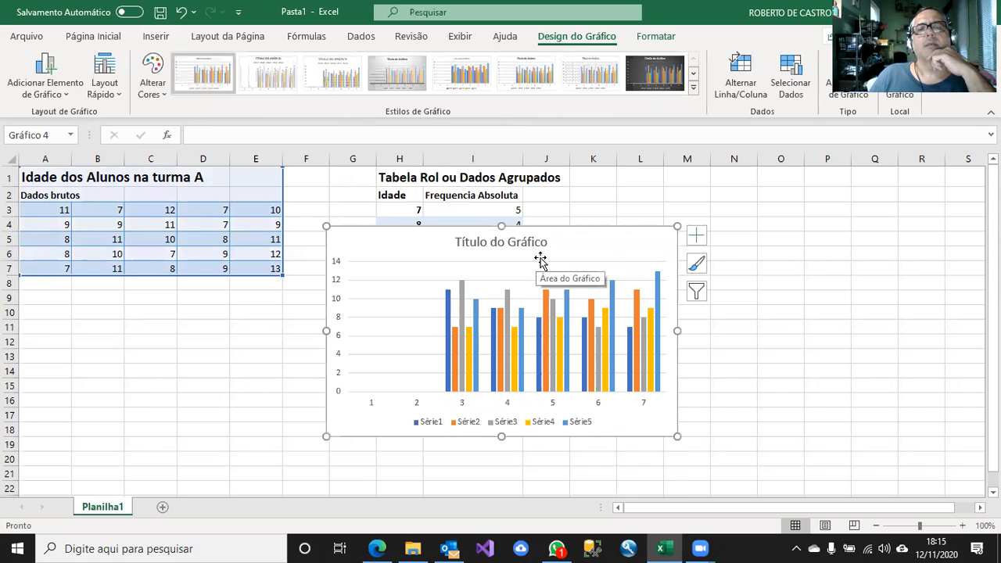
{"action": "left_click", "coordinate": [788, 82]}
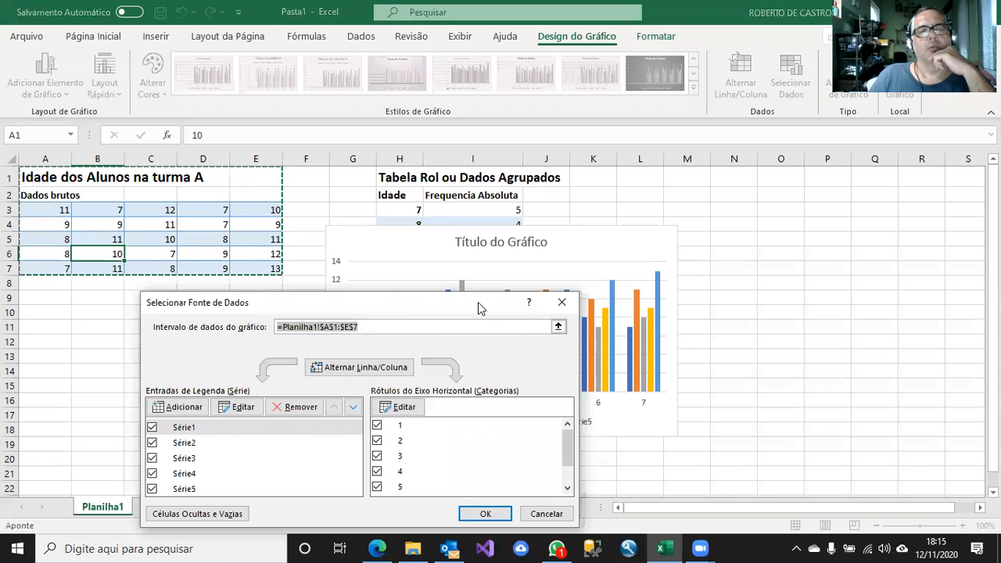
{"action": "left_click_drag", "start_coordinate": [478, 302], "coordinate": [425, 114]}
{"action": "left_click", "coordinate": [234, 219]}
{"action": "left_click", "coordinate": [234, 215]}
{"action": "left_click", "coordinate": [233, 216]}
{"action": "left_click", "coordinate": [234, 216]}
{"action": "left_click", "coordinate": [235, 216]}
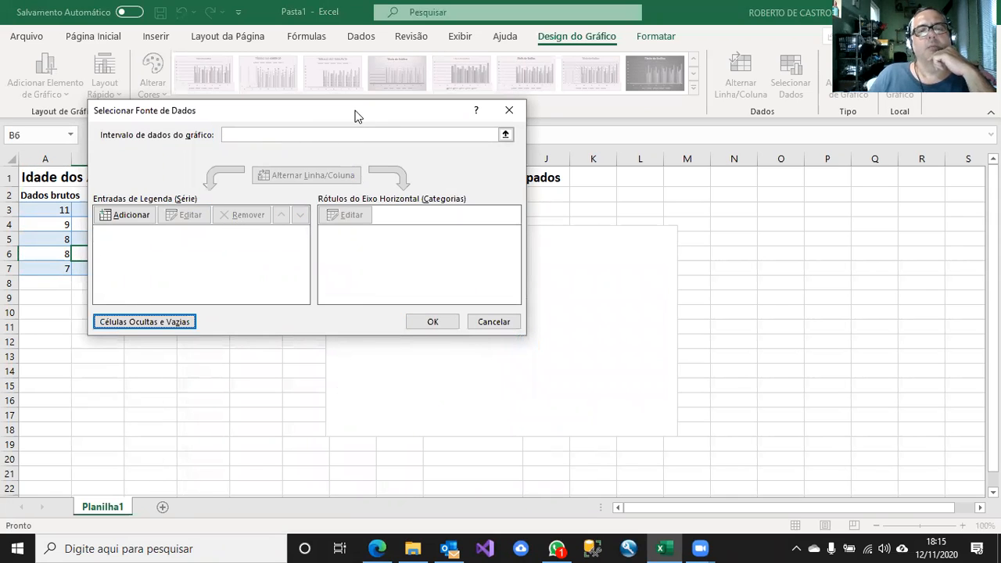
{"action": "left_click_drag", "start_coordinate": [354, 115], "coordinate": [666, 295]}
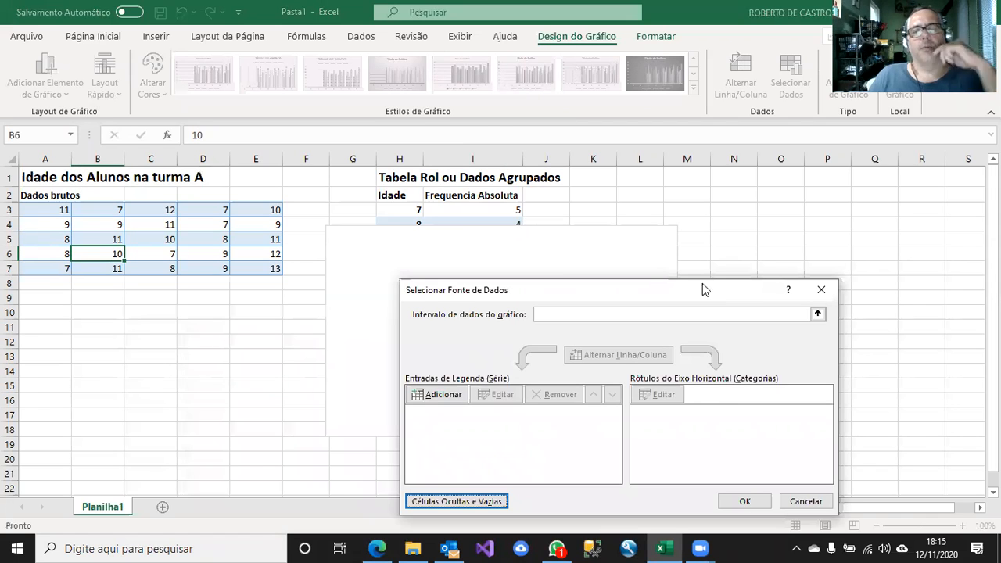
{"action": "left_click", "coordinate": [806, 501]}
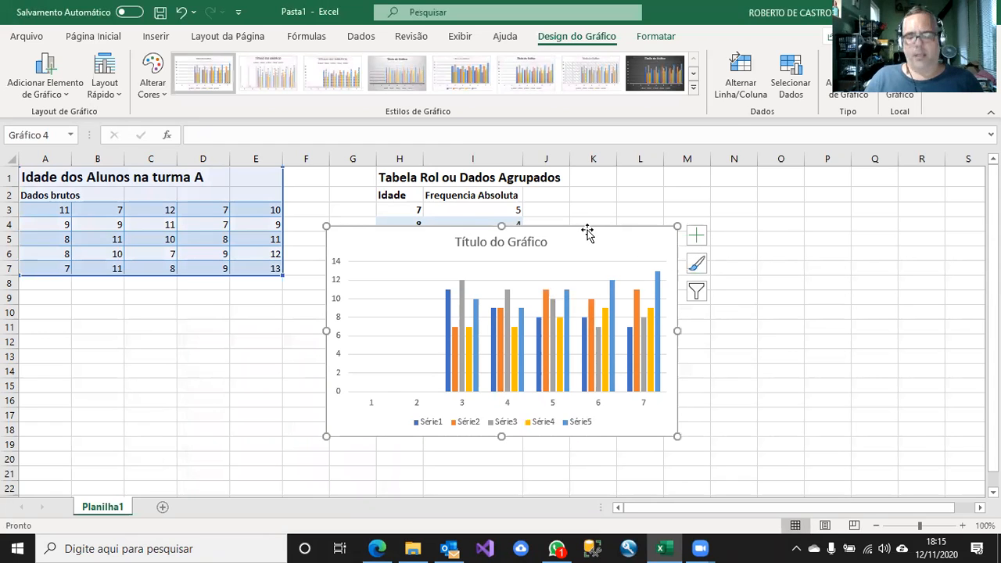
{"action": "key", "text": "Escape"}
{"action": "key", "text": "Delete"}
{"action": "left_click", "coordinate": [600, 291]}
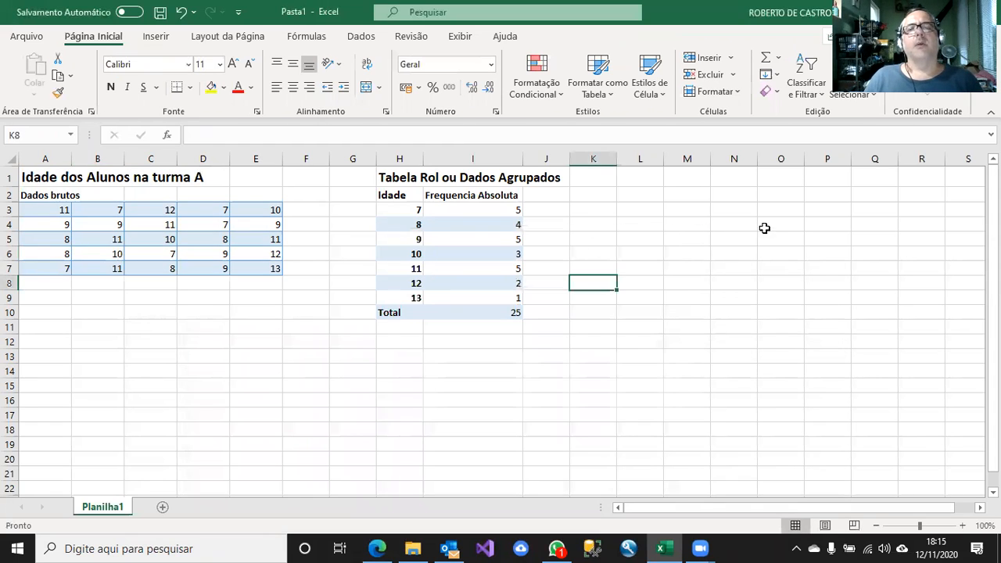
Insert a blank 2D clustered column chart from an empty cell and place it beside the grouped data table.
{"action": "left_click", "coordinate": [767, 265]}
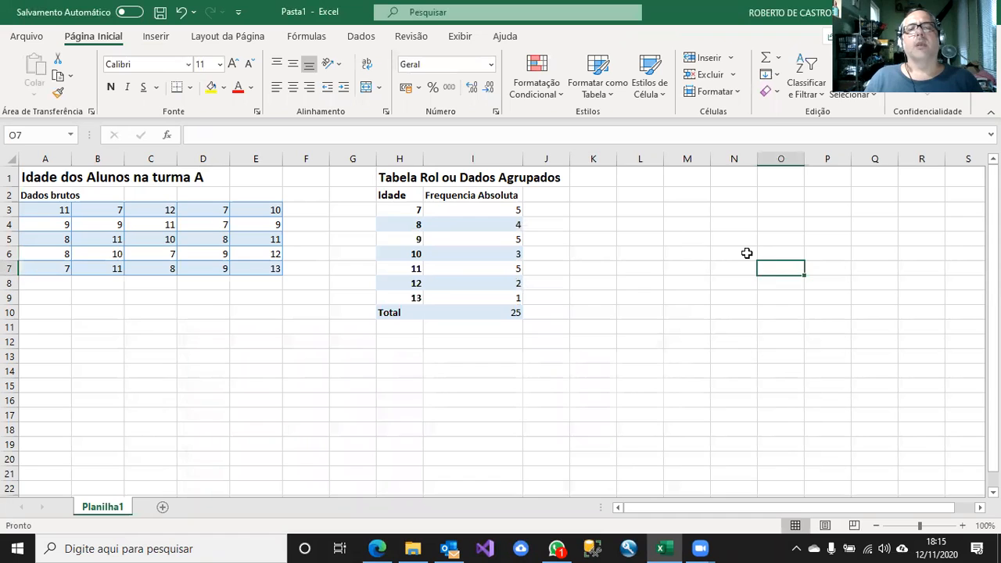
{"action": "left_click", "coordinate": [159, 39]}
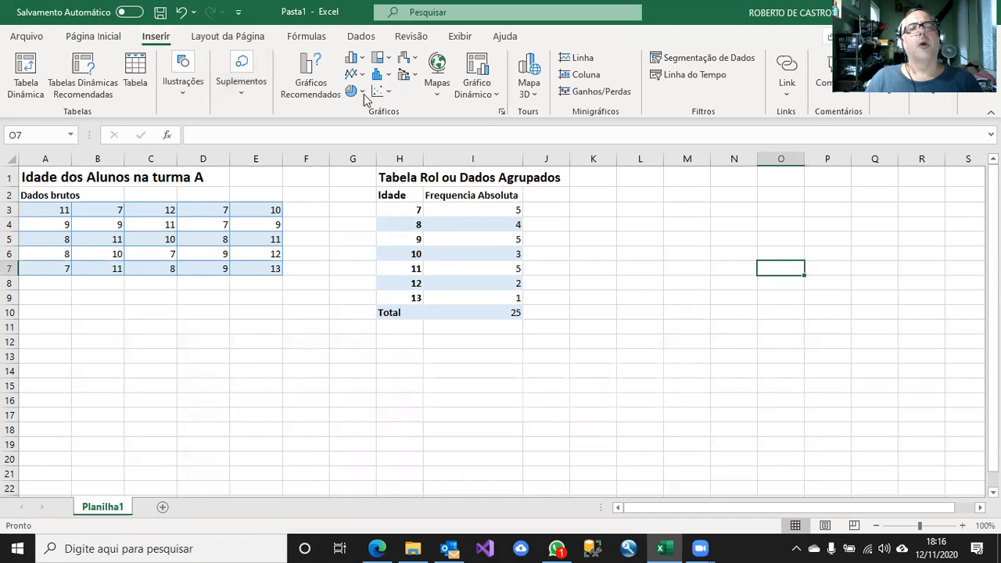
{"action": "left_click", "coordinate": [358, 60]}
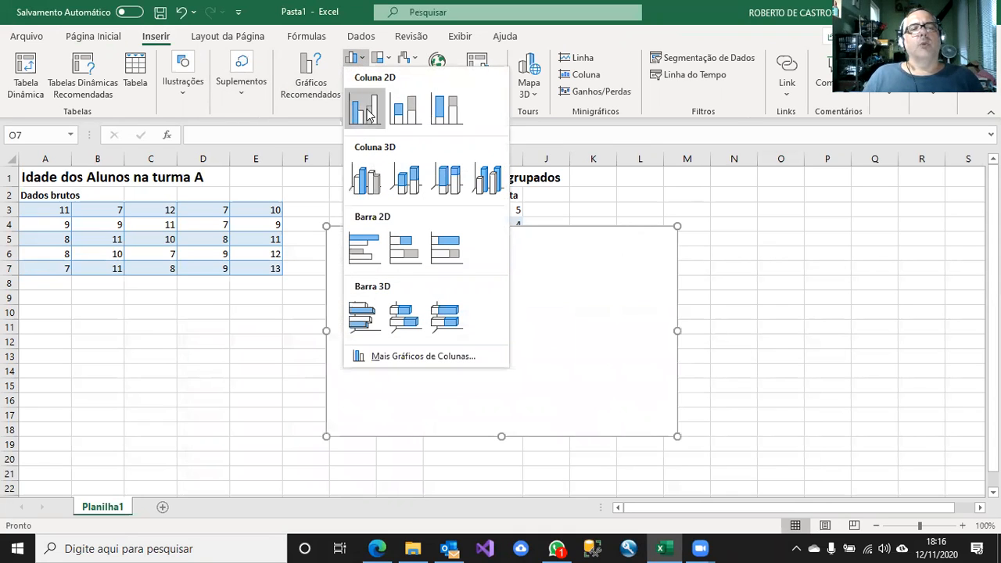
{"action": "left_click", "coordinate": [367, 114]}
{"action": "left_click_drag", "start_coordinate": [599, 236], "coordinate": [814, 208]}
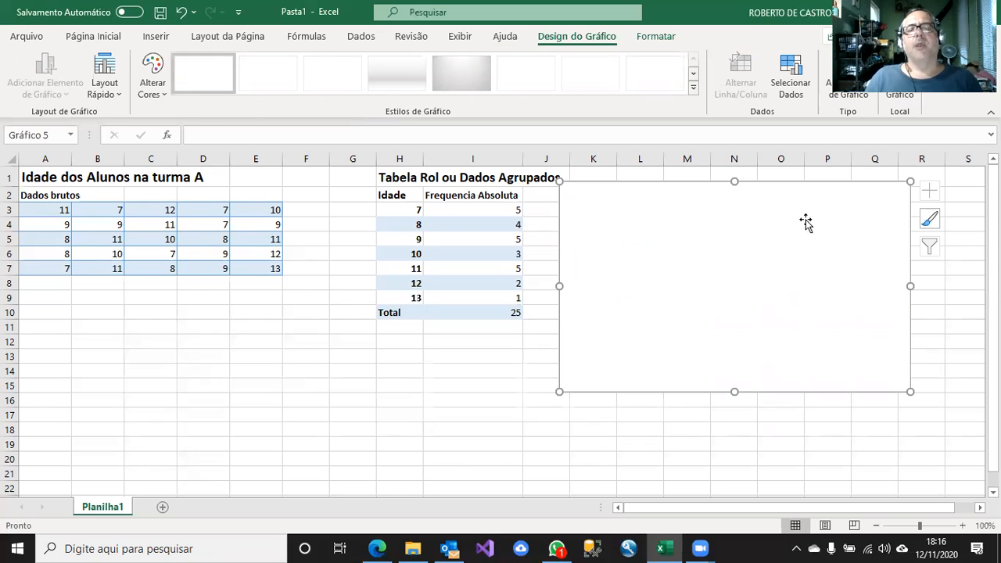
Set the blank chart's data range to the absolute frequencies in I3:I9, excluding the total.
{"action": "left_click", "coordinate": [794, 86]}
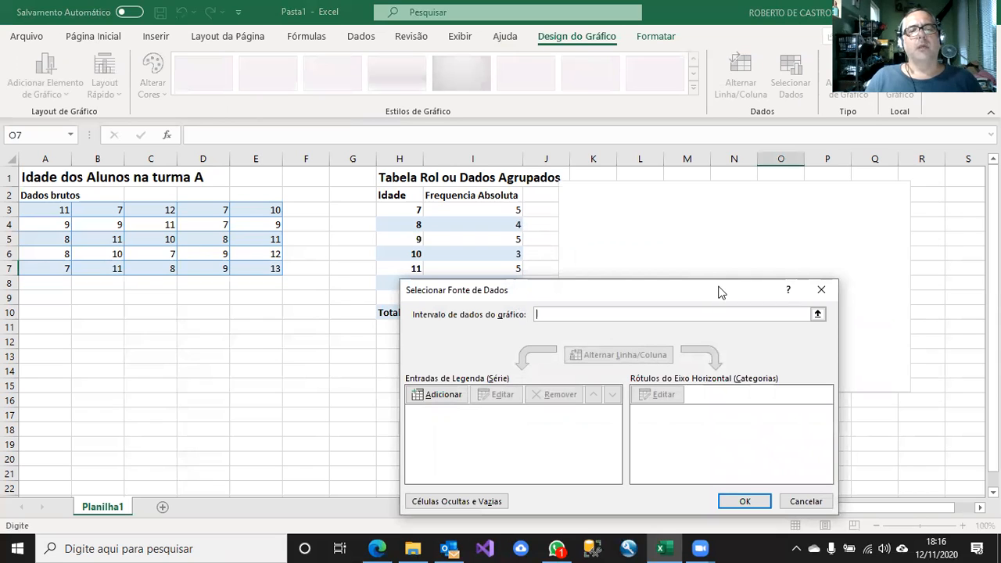
{"action": "left_click_drag", "start_coordinate": [711, 289], "coordinate": [373, 350]}
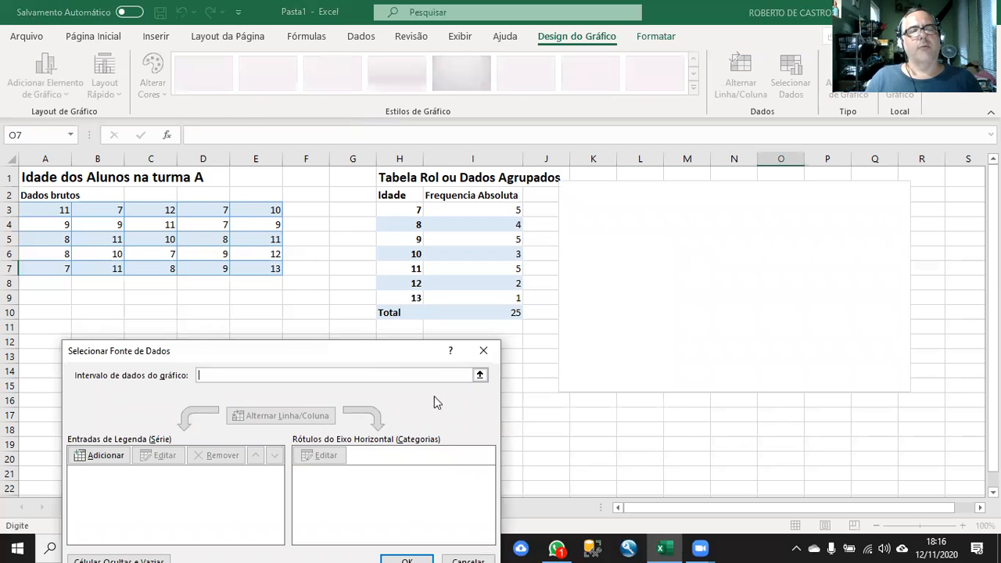
{"action": "left_click", "coordinate": [481, 376]}
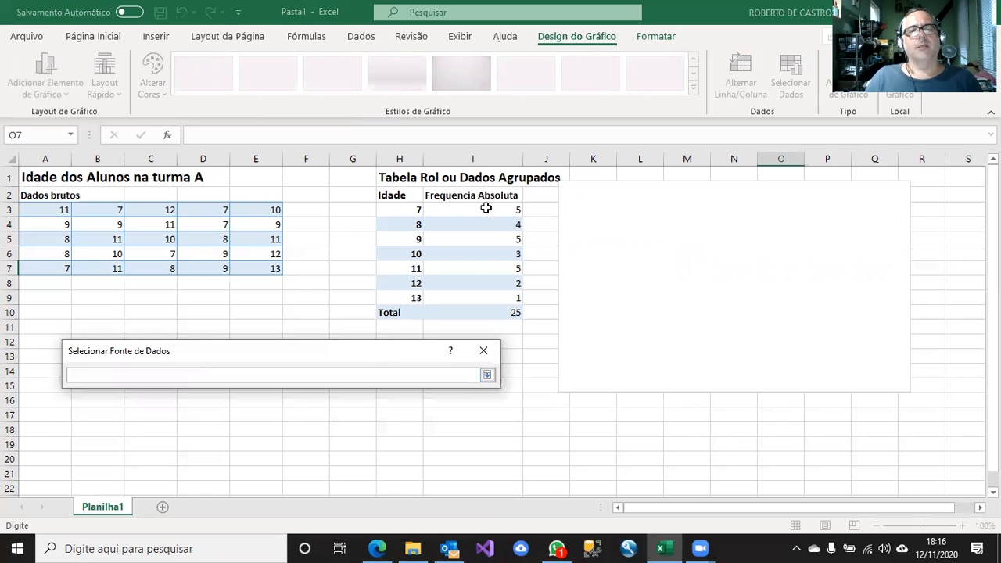
{"action": "left_click_drag", "start_coordinate": [491, 209], "coordinate": [475, 301]}
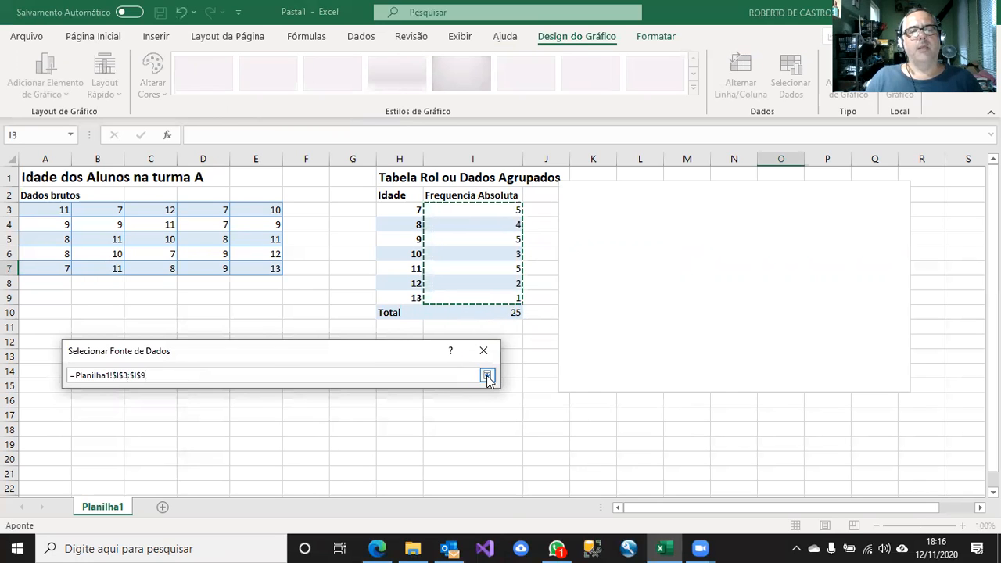
{"action": "left_click", "coordinate": [487, 376]}
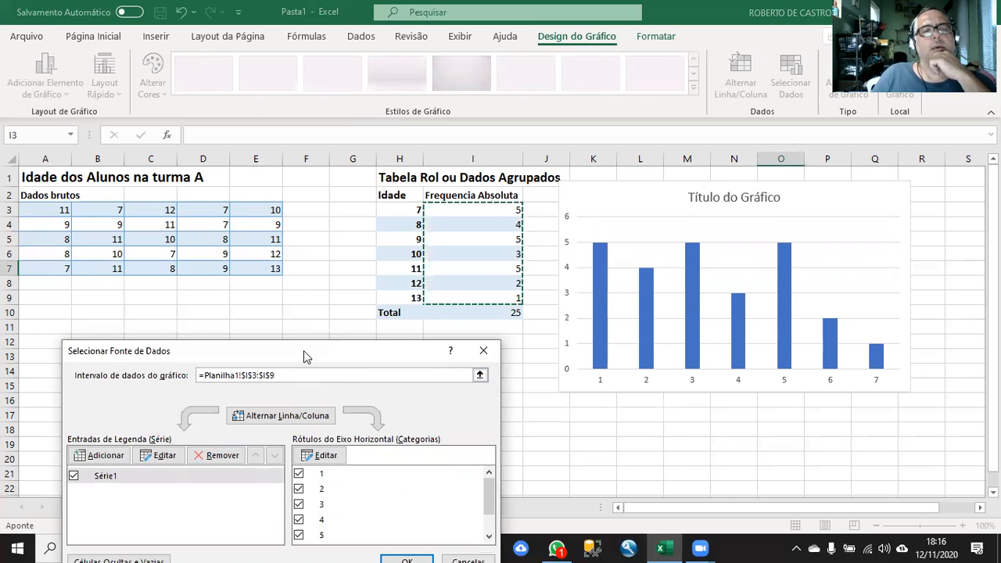
Set the chart's horizontal axis labels to the ages in H3:H9 and apply the data source changes.
{"action": "left_click_drag", "start_coordinate": [304, 350], "coordinate": [279, 342]}
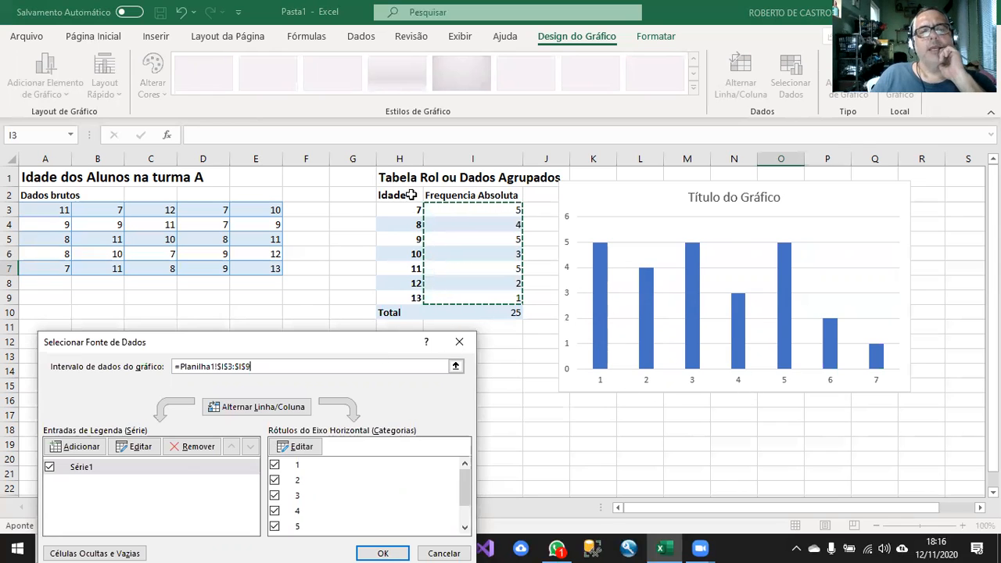
{"action": "left_click_drag", "start_coordinate": [352, 342], "coordinate": [343, 218]}
{"action": "left_click", "coordinate": [288, 321]}
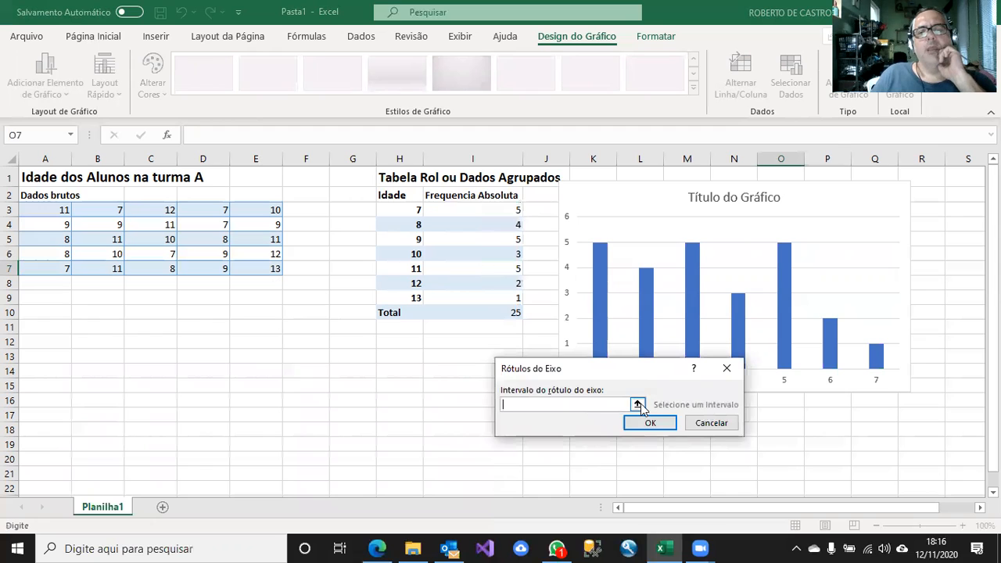
{"action": "left_click", "coordinate": [638, 403]}
{"action": "left_click_drag", "start_coordinate": [404, 240], "coordinate": [409, 297]}
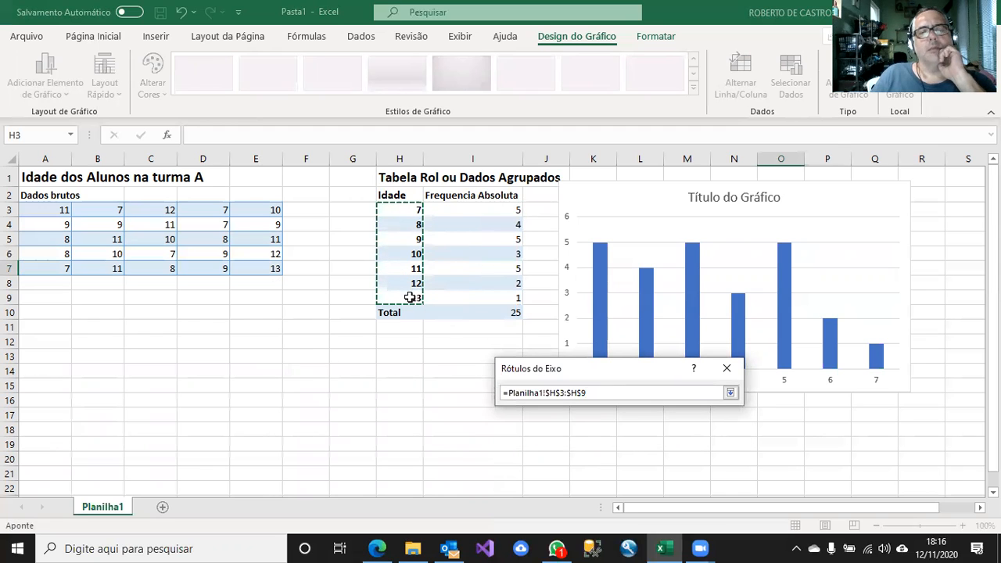
{"action": "left_click", "coordinate": [730, 393]}
{"action": "left_click", "coordinate": [653, 425]}
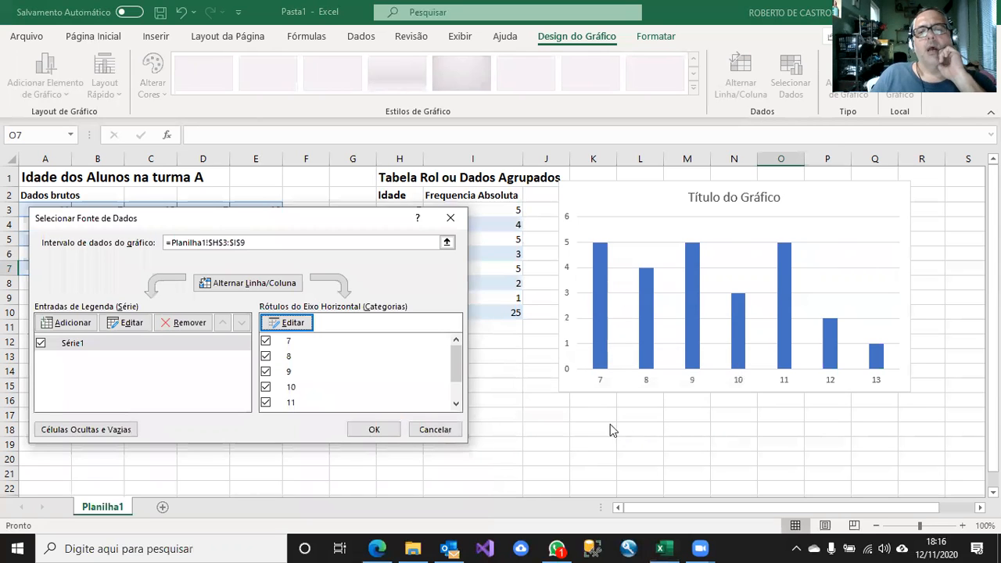
{"action": "left_click", "coordinate": [379, 432]}
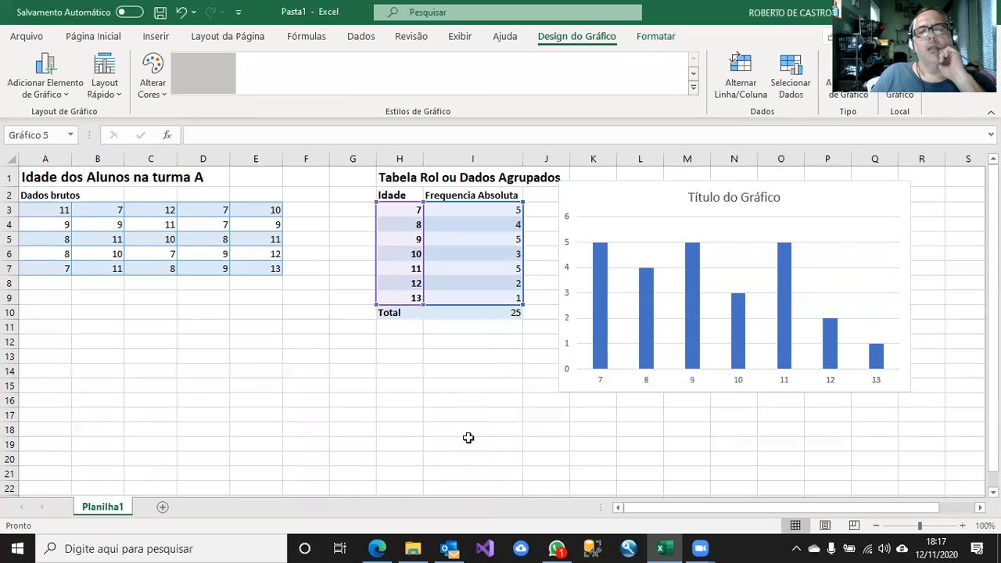
Replace the chart's placeholder title with "Idade Turma A".
{"action": "left_click", "coordinate": [710, 202]}
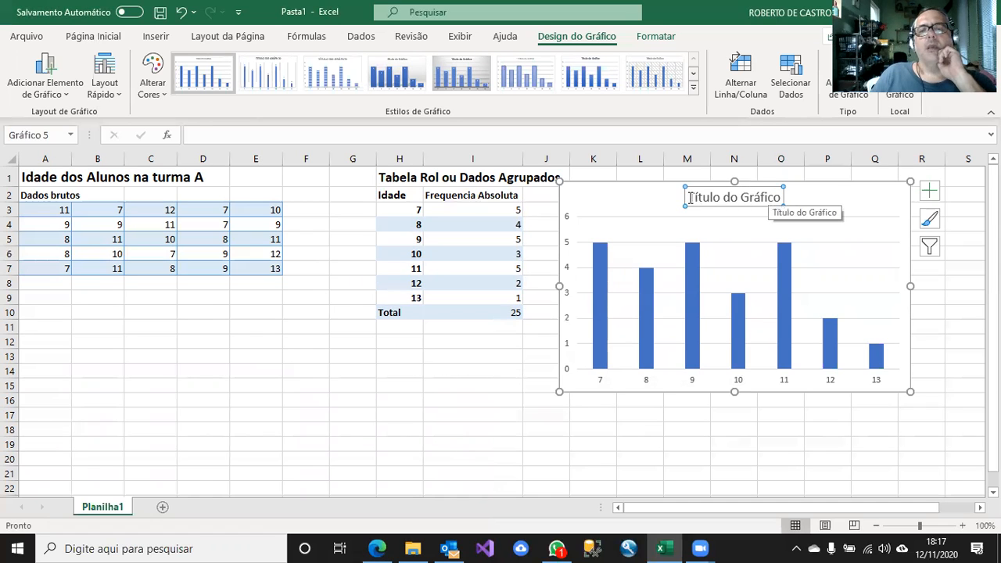
{"action": "left_click_drag", "start_coordinate": [694, 198], "coordinate": [779, 202]}
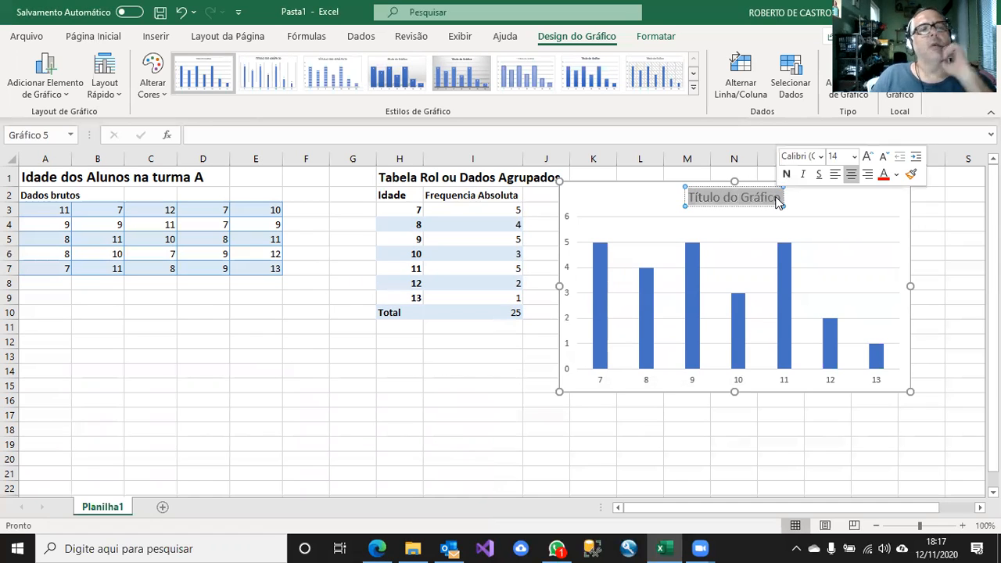
{"action": "type", "text": "Id"}
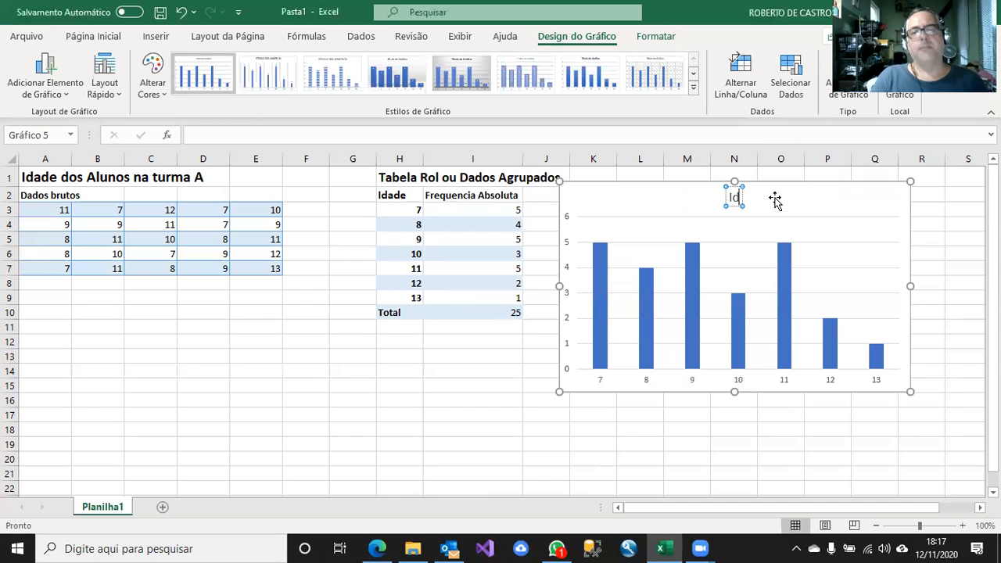
{"action": "type", "text": "ade Turma A"}
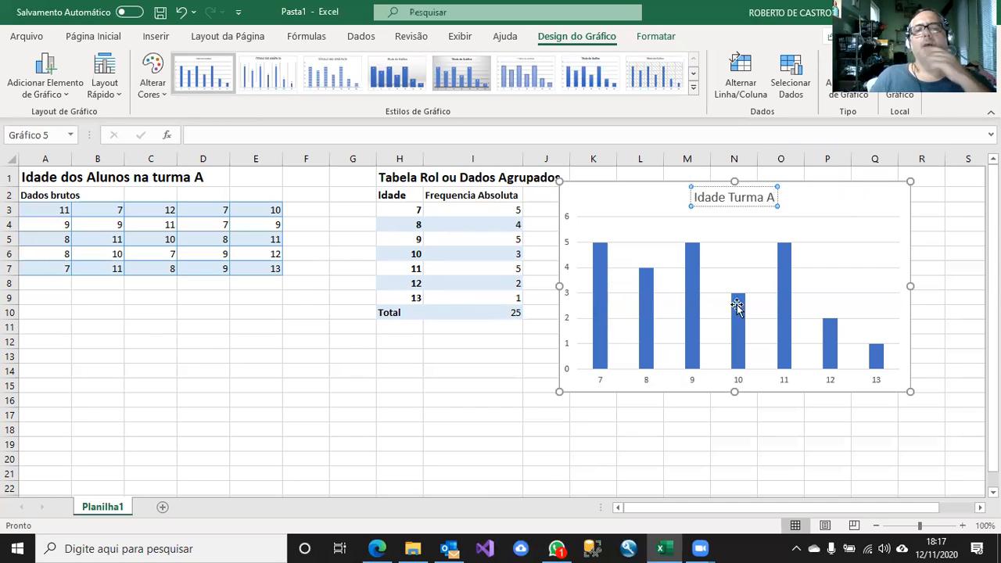
{"action": "left_click", "coordinate": [491, 433]}
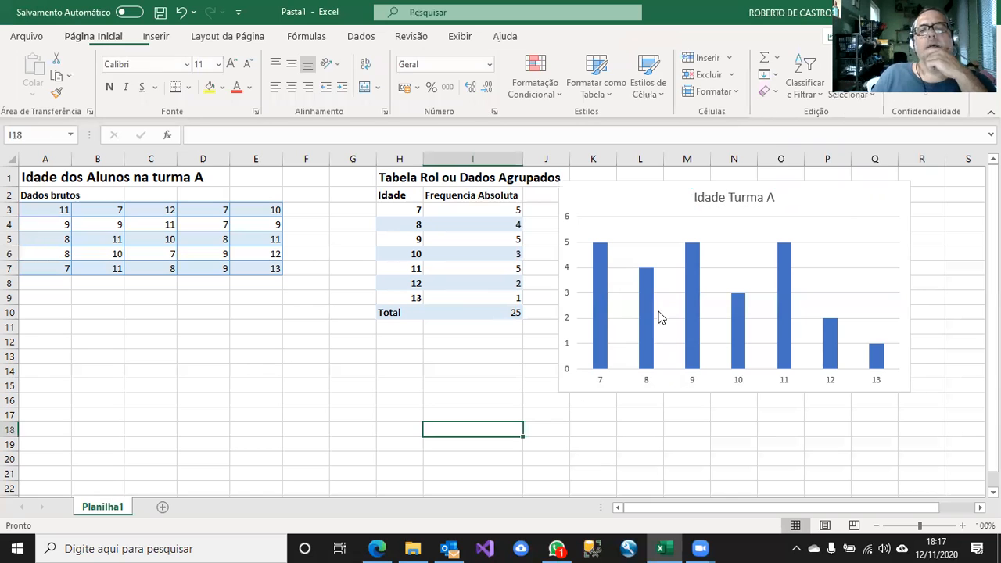
{"action": "left_click", "coordinate": [655, 318]}
{"action": "left_click", "coordinate": [579, 426]}
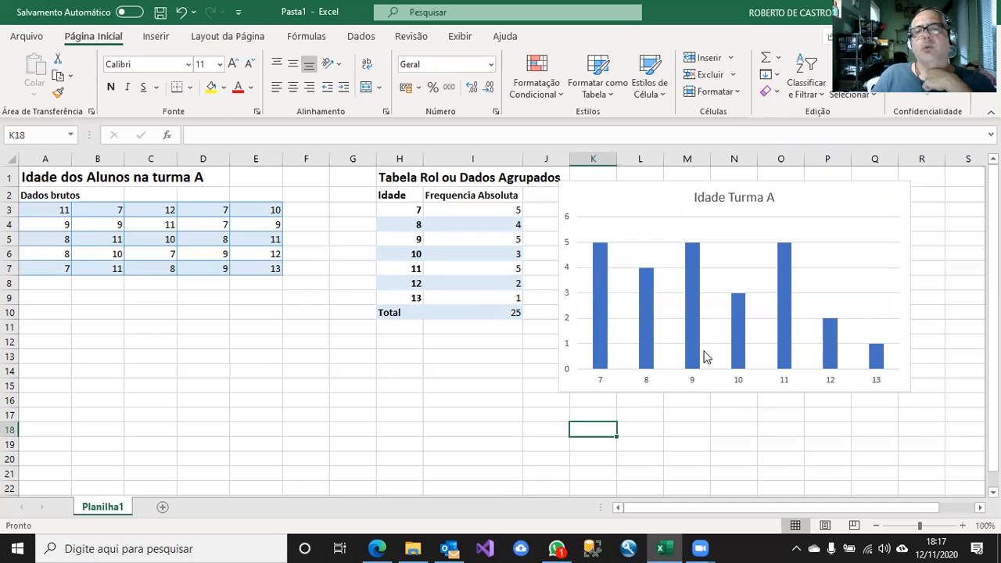
Move the chart down and away from the grouped data table to free the columns beside it.
{"action": "mouse_move", "coordinate": [788, 367]}
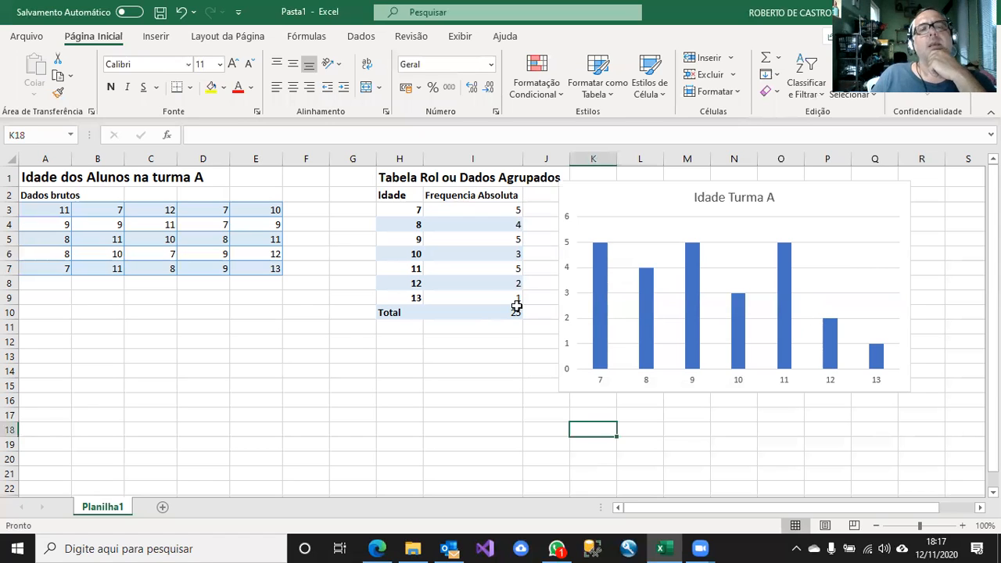
{"action": "left_click_drag", "start_coordinate": [664, 196], "coordinate": [771, 381]}
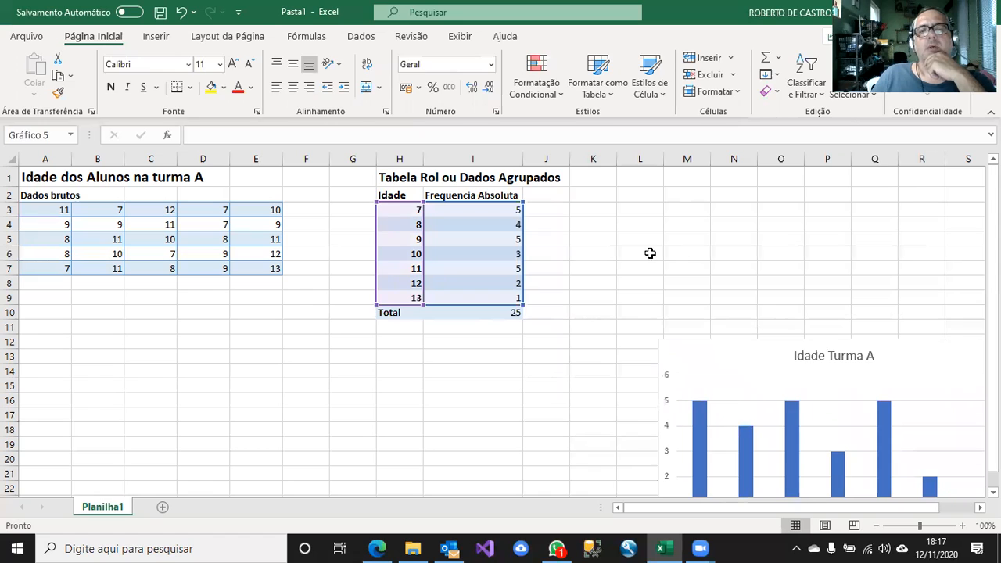
{"action": "left_click", "coordinate": [650, 252]}
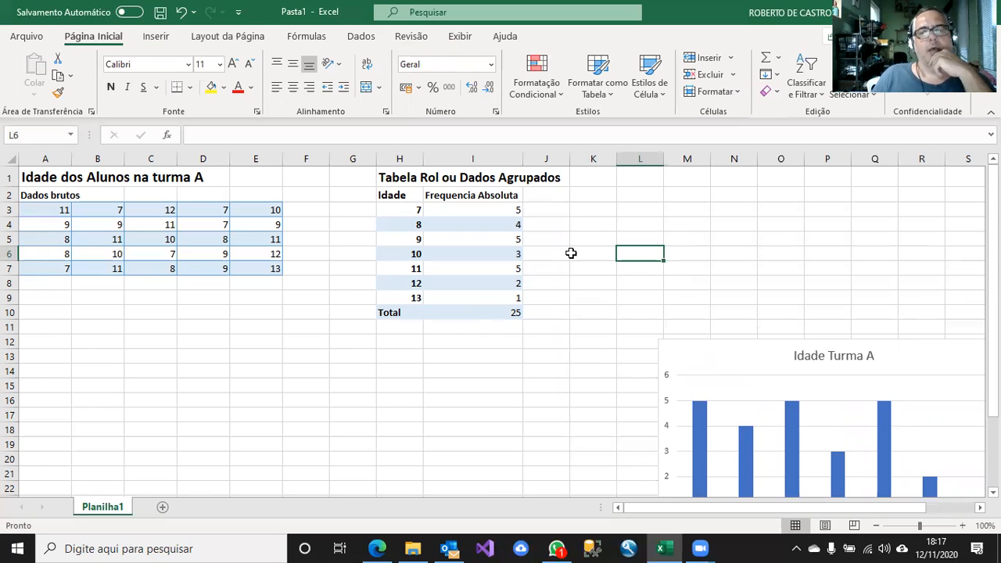
Add the column header "Frequencia Relativa" in J2, next to the absolute frequency header.
{"action": "left_click", "coordinate": [543, 199]}
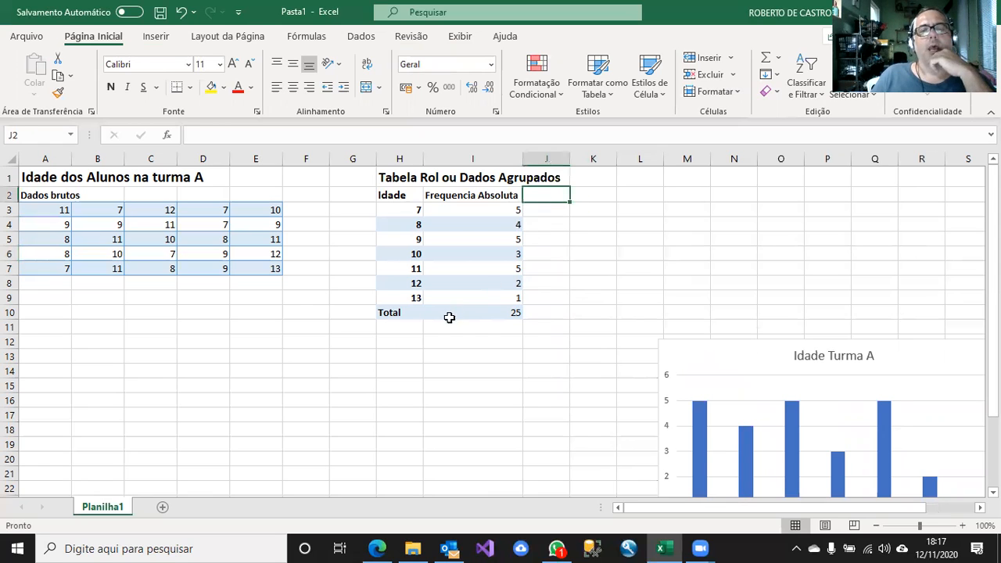
{"action": "left_click", "coordinate": [450, 344]}
{"action": "left_click", "coordinate": [446, 354]}
{"action": "left_click", "coordinate": [540, 200]}
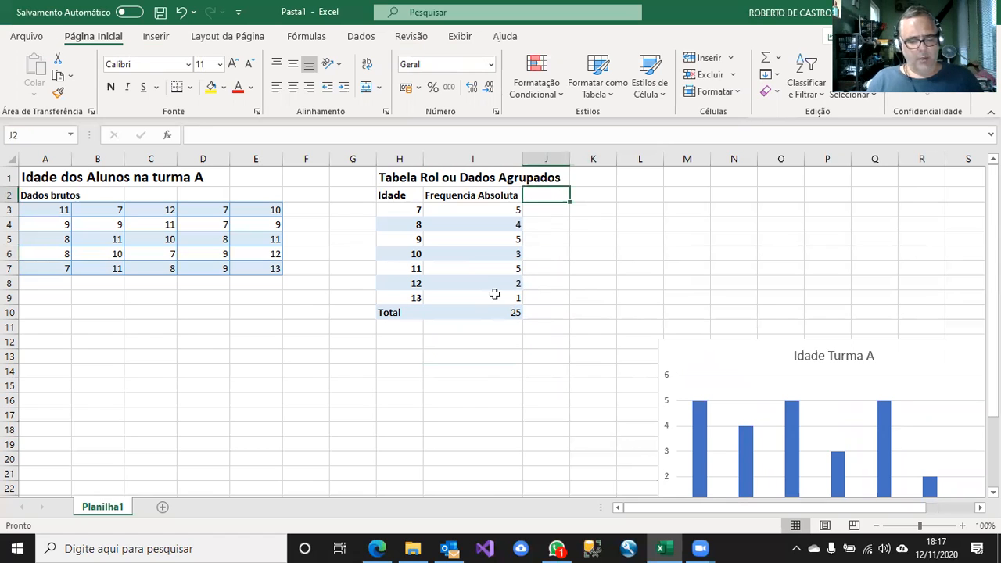
{"action": "type", "text": "Frequencia Relativ"}
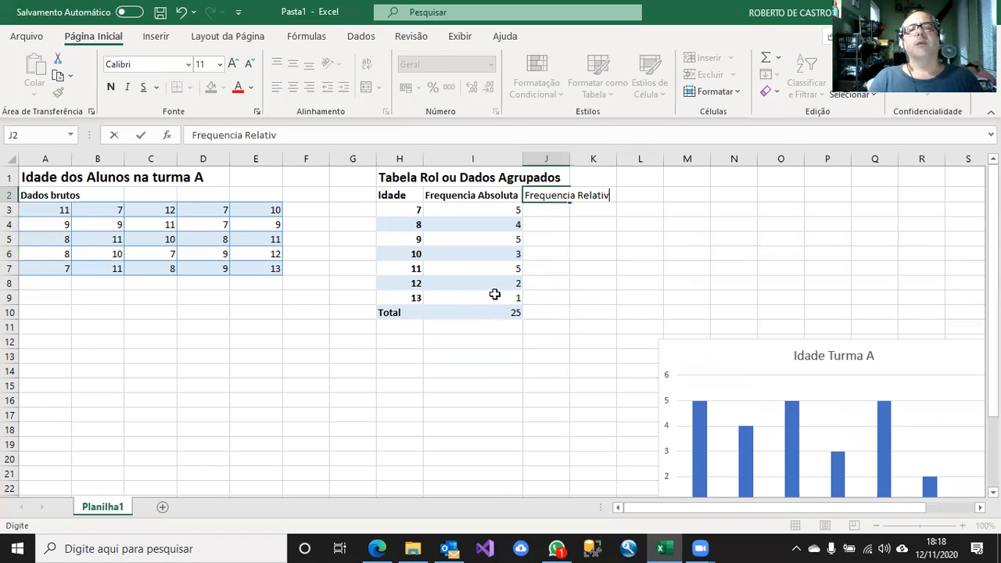
{"action": "left_click", "coordinate": [572, 289]}
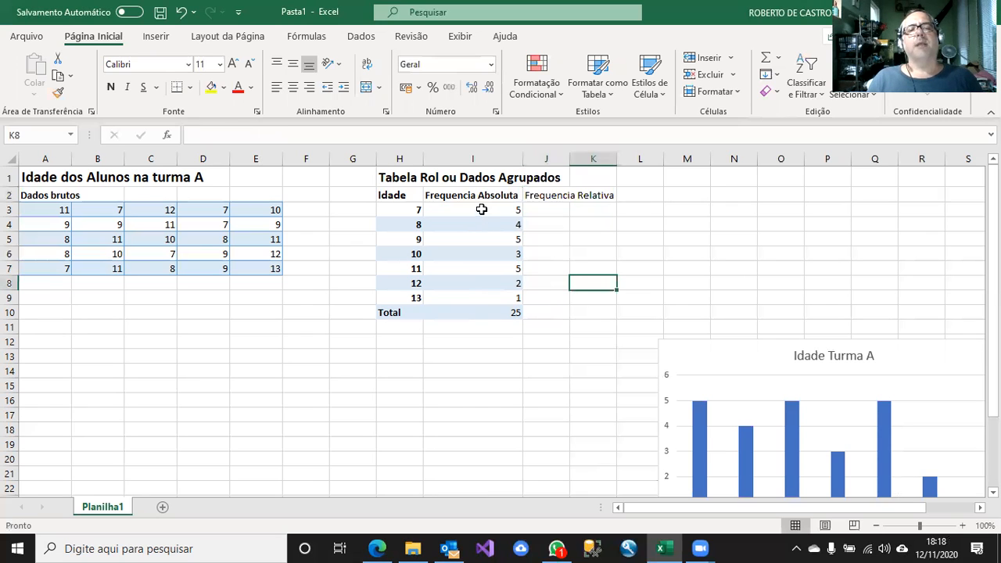
Copy the formatting of the "Frequencia Absoluta" header in I2 to the new header in J2.
{"action": "left_click", "coordinate": [458, 196]}
{"action": "left_click", "coordinate": [61, 94]}
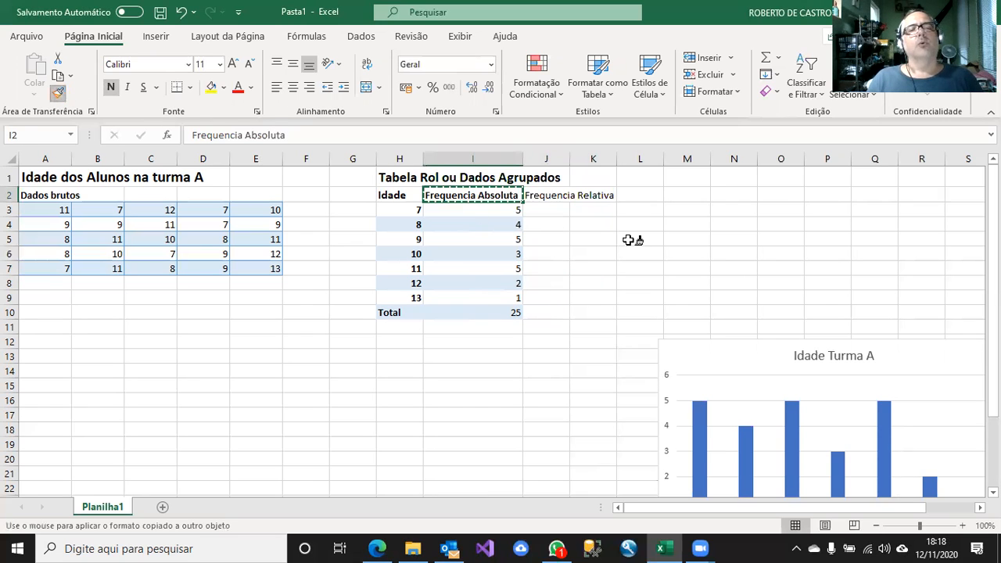
{"action": "left_click", "coordinate": [537, 197]}
{"action": "key", "text": "Return"}
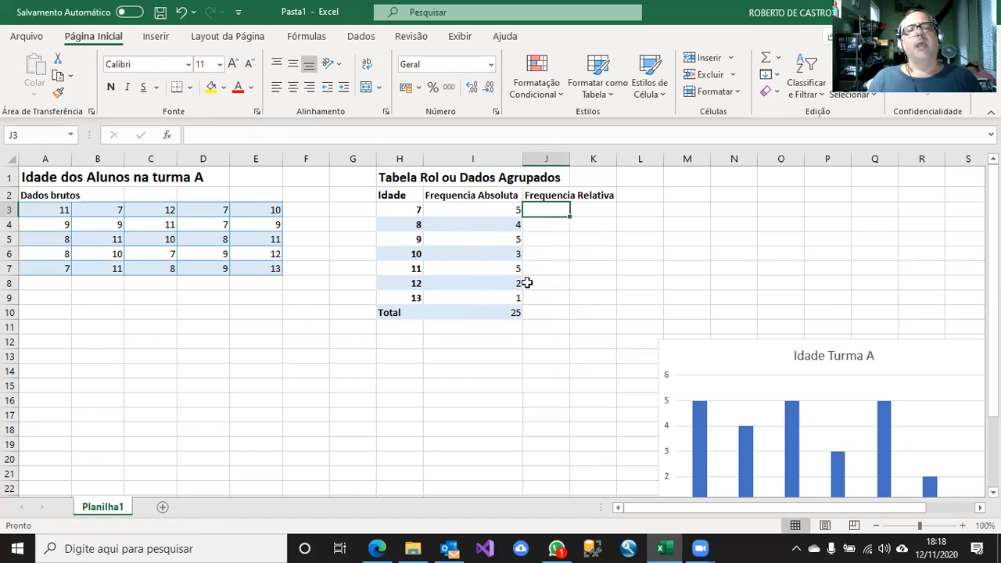
Enter the formula =I3/$I$10*100 in J3 to calculate the relative frequency of age 7.
{"action": "left_click", "coordinate": [502, 212]}
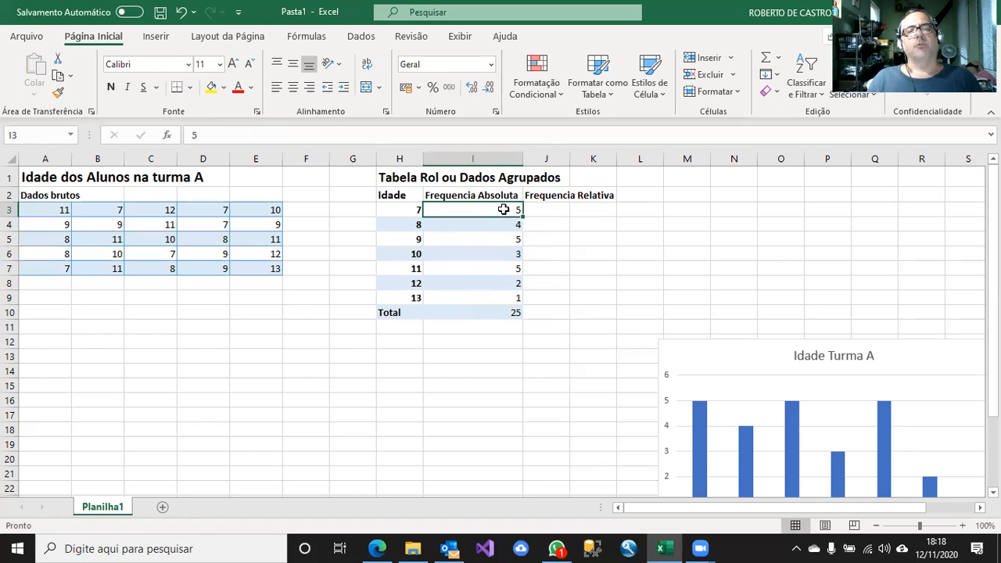
{"action": "left_click", "coordinate": [503, 313]}
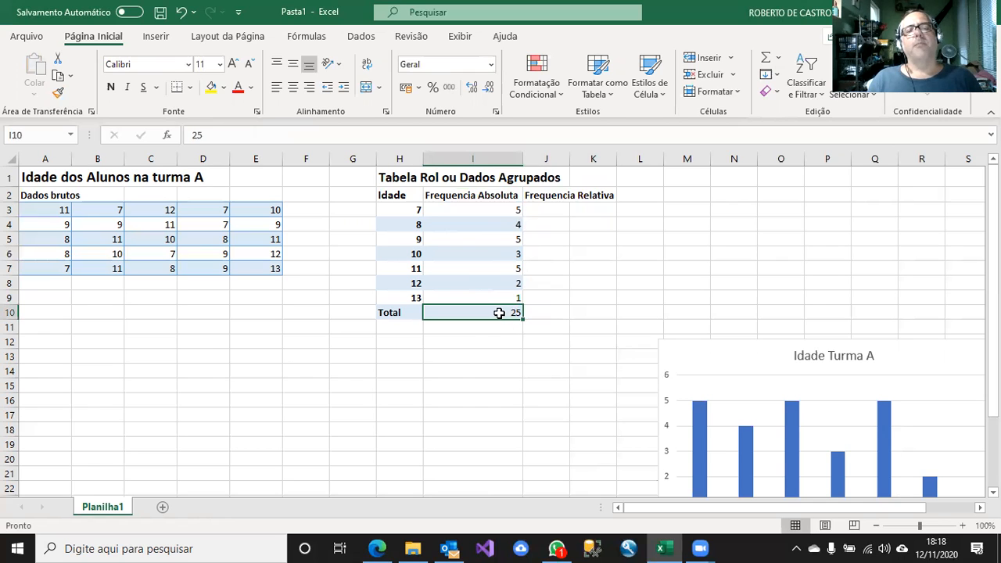
{"action": "left_click", "coordinate": [563, 213]}
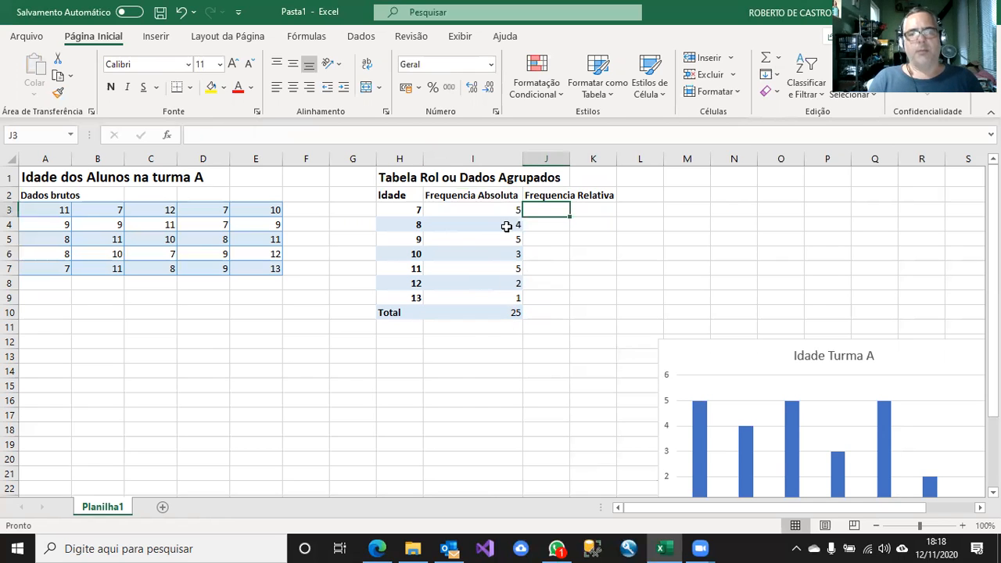
{"action": "type", "text": "="}
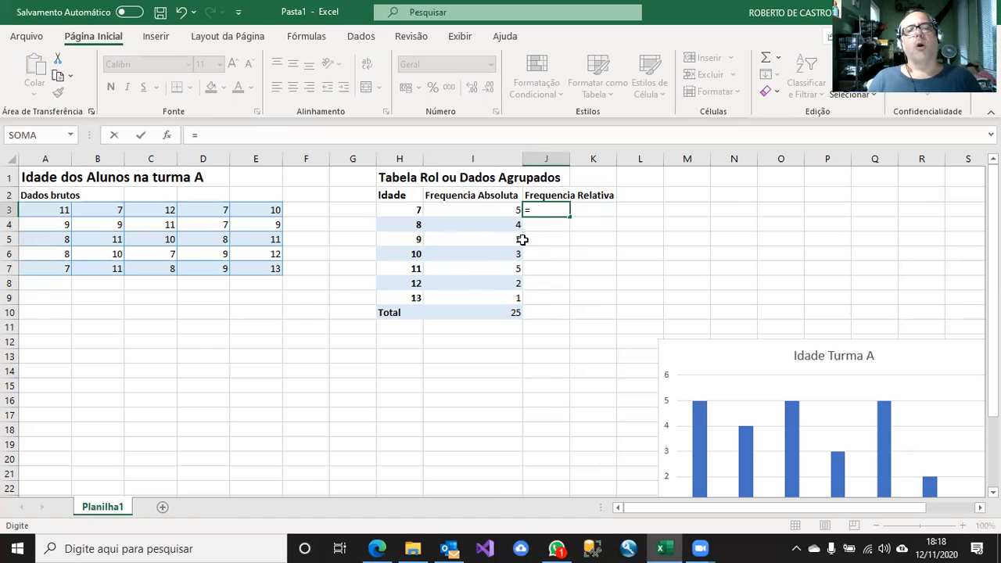
{"action": "left_click", "coordinate": [495, 208]}
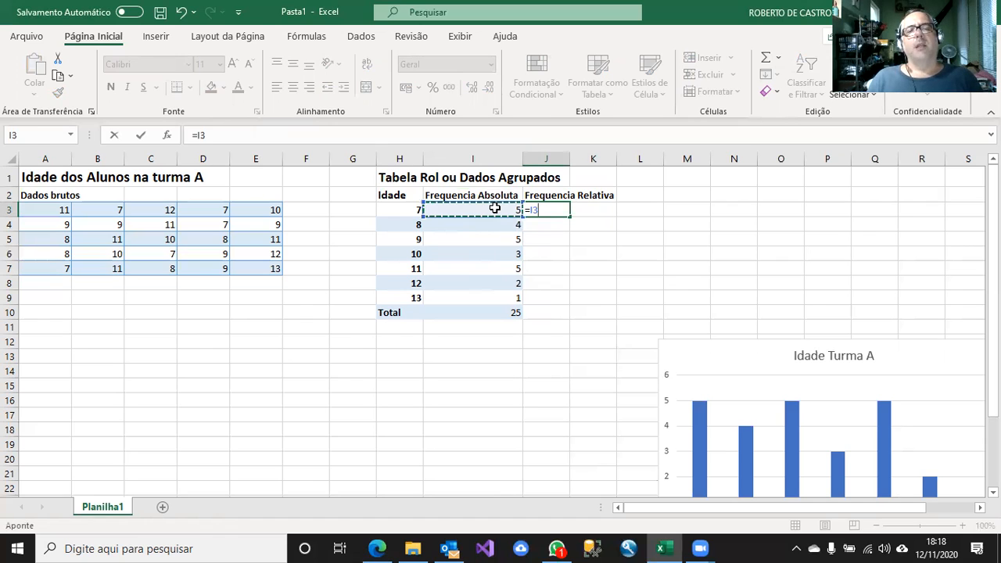
{"action": "type", "text": "/"}
{"action": "left_click", "coordinate": [513, 317]}
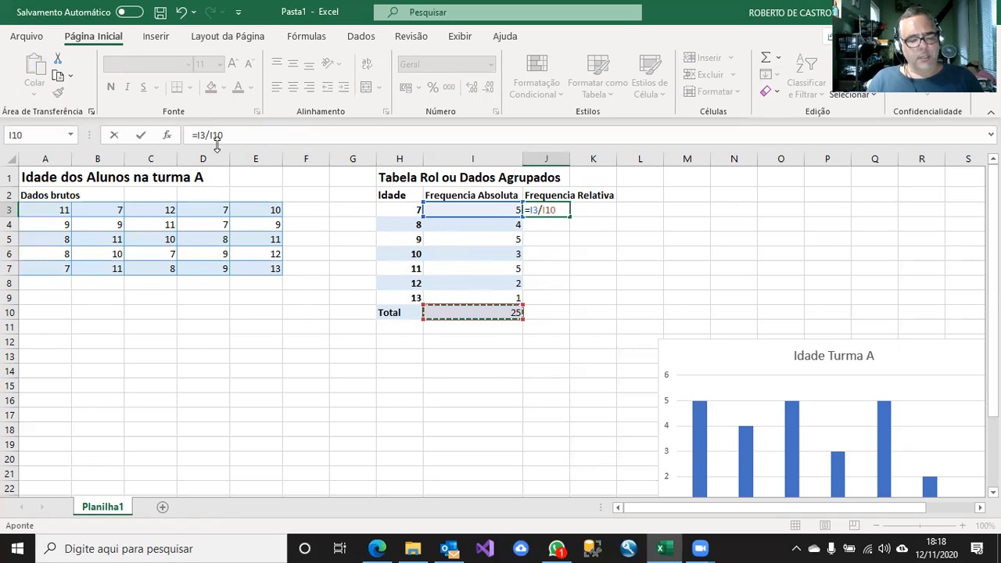
{"action": "key", "text": "F4"}
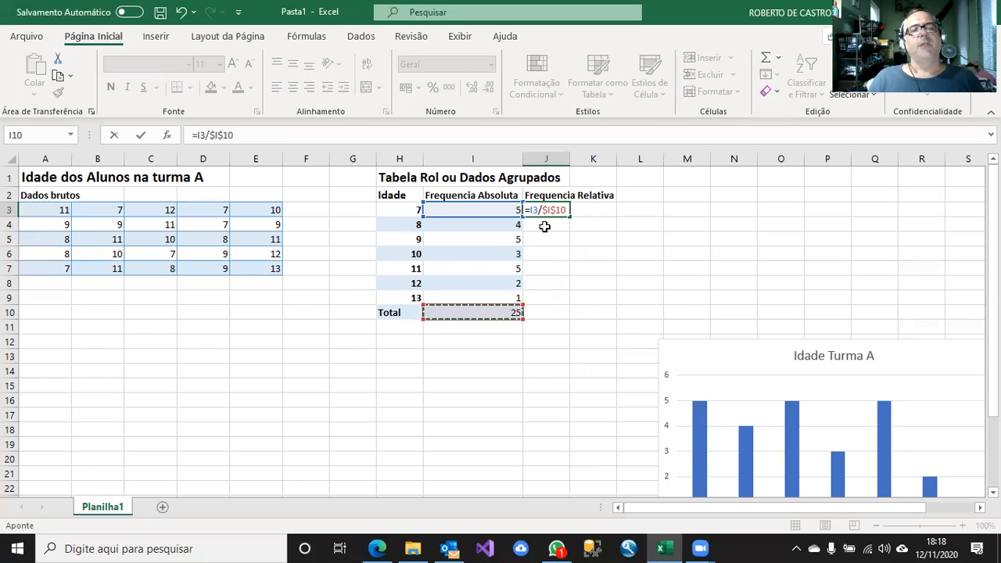
{"action": "left_click", "coordinate": [250, 133]}
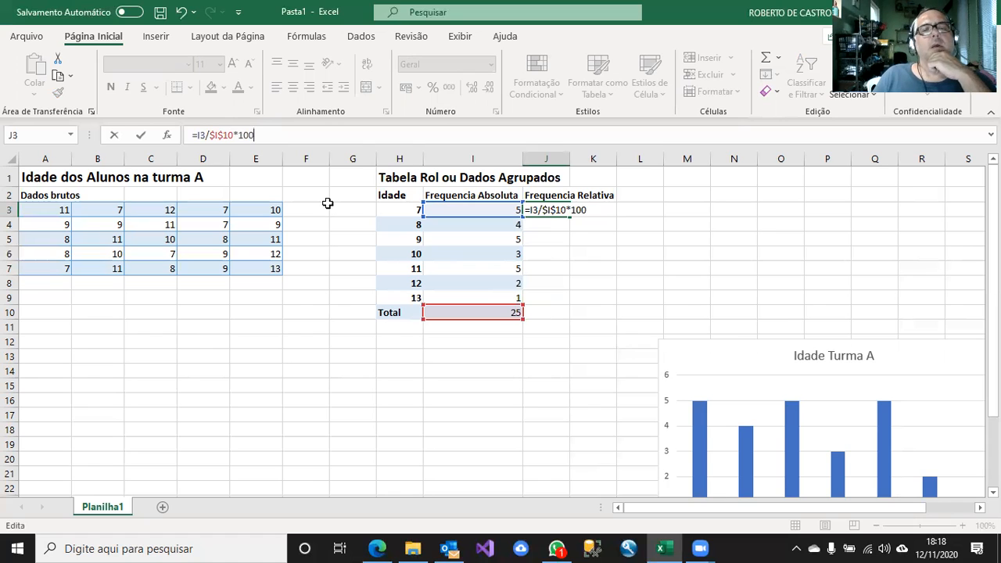
{"action": "key", "text": "Return"}
Fill the relative frequency formula from J3 down to J9, leaving out the total row.
{"action": "left_click", "coordinate": [554, 208]}
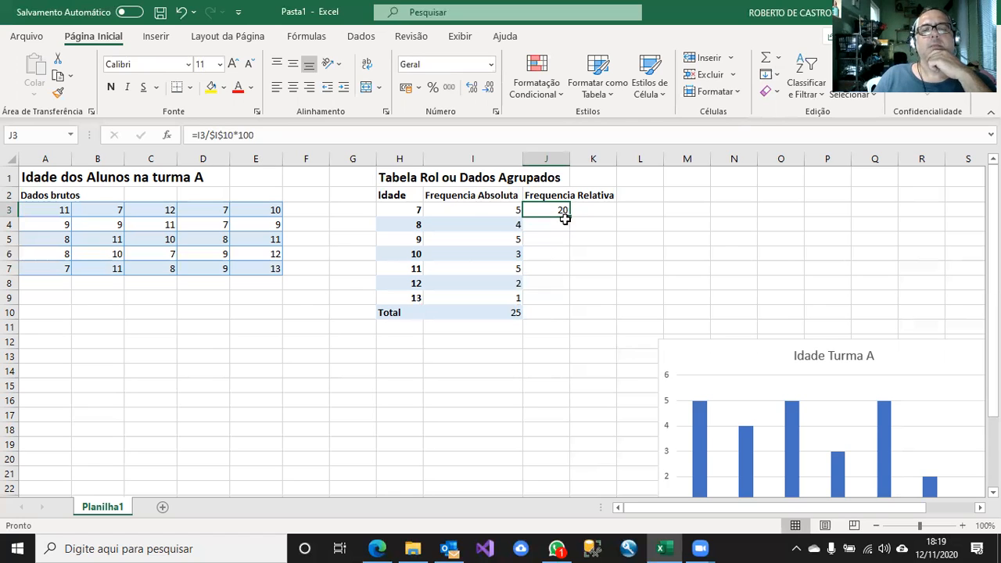
{"action": "left_click_drag", "start_coordinate": [569, 217], "coordinate": [566, 300]}
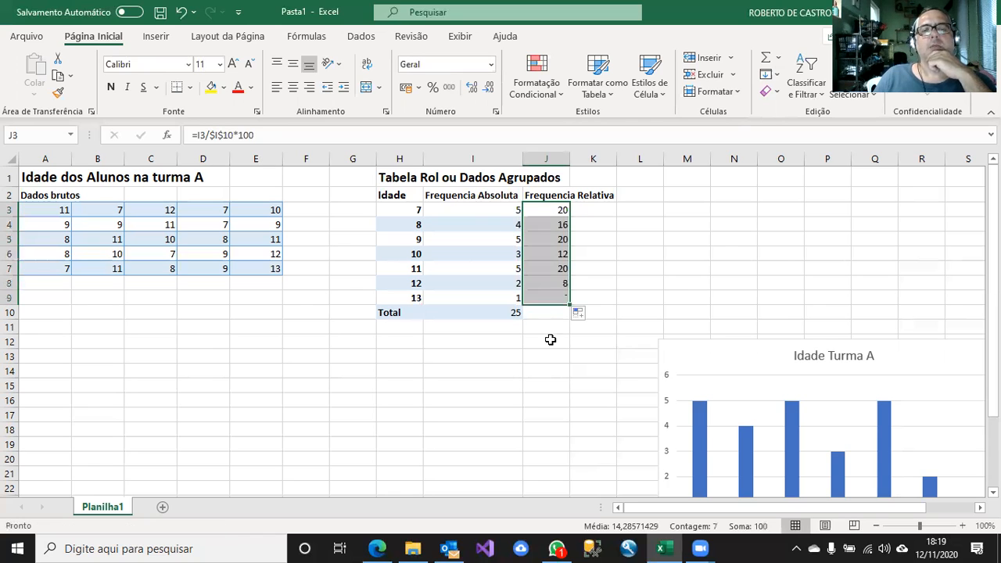
{"action": "left_click", "coordinate": [551, 341]}
Check the filled relative frequency formulas in column J against the absolute frequencies and the fixed total in I10.
{"action": "left_click", "coordinate": [557, 227]}
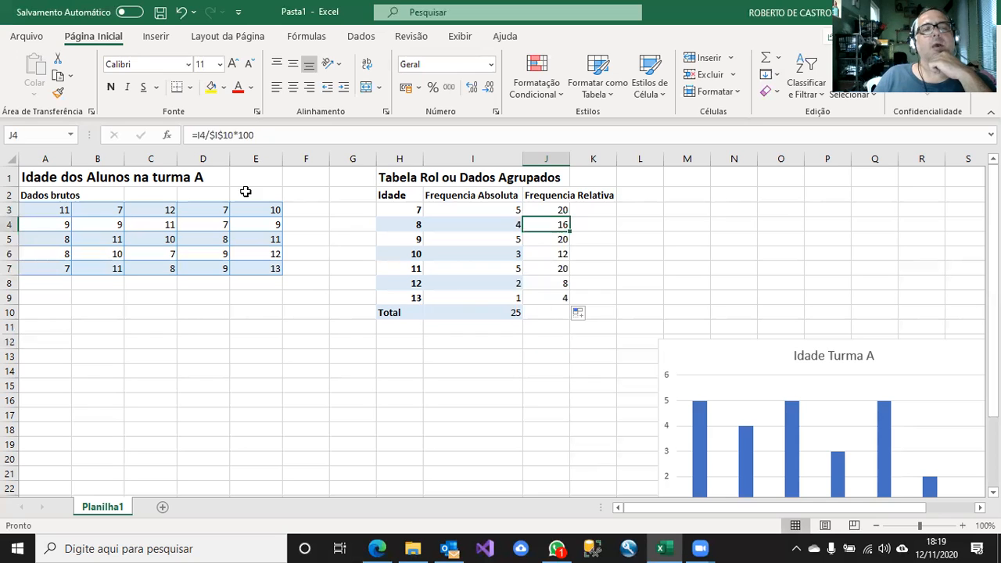
{"action": "left_click", "coordinate": [557, 210]}
{"action": "left_click", "coordinate": [548, 222]}
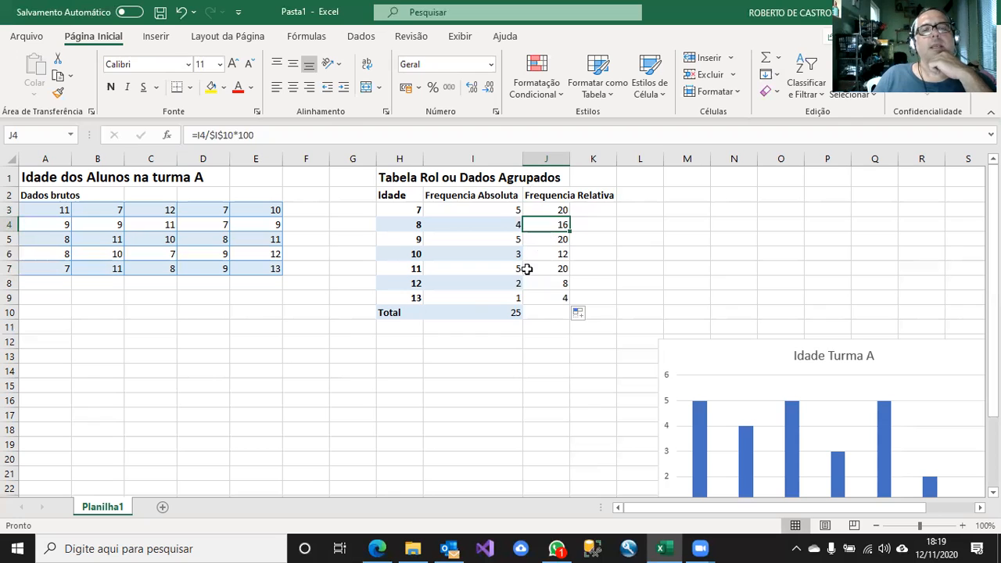
{"action": "left_click", "coordinate": [481, 314]}
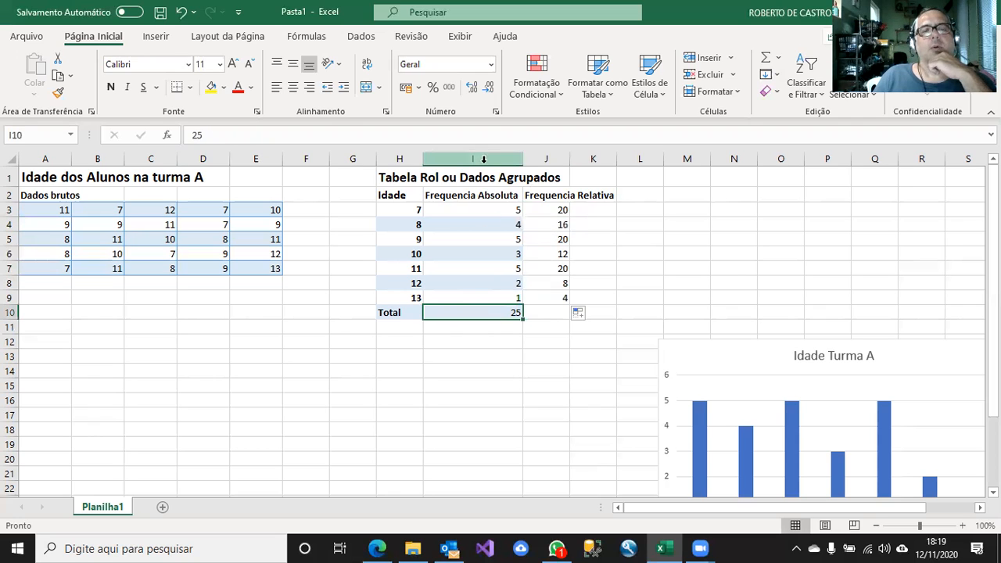
{"action": "left_click", "coordinate": [553, 238]}
{"action": "left_click", "coordinate": [553, 254]}
{"action": "left_click", "coordinate": [551, 268]}
{"action": "left_click", "coordinate": [548, 283]}
{"action": "left_click", "coordinate": [548, 298]}
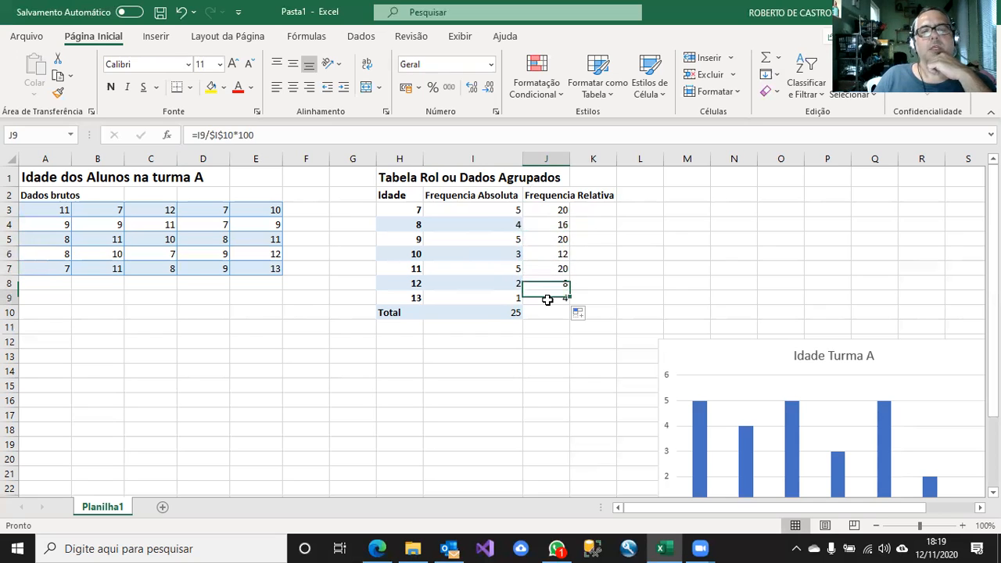
{"action": "left_click", "coordinate": [486, 208]}
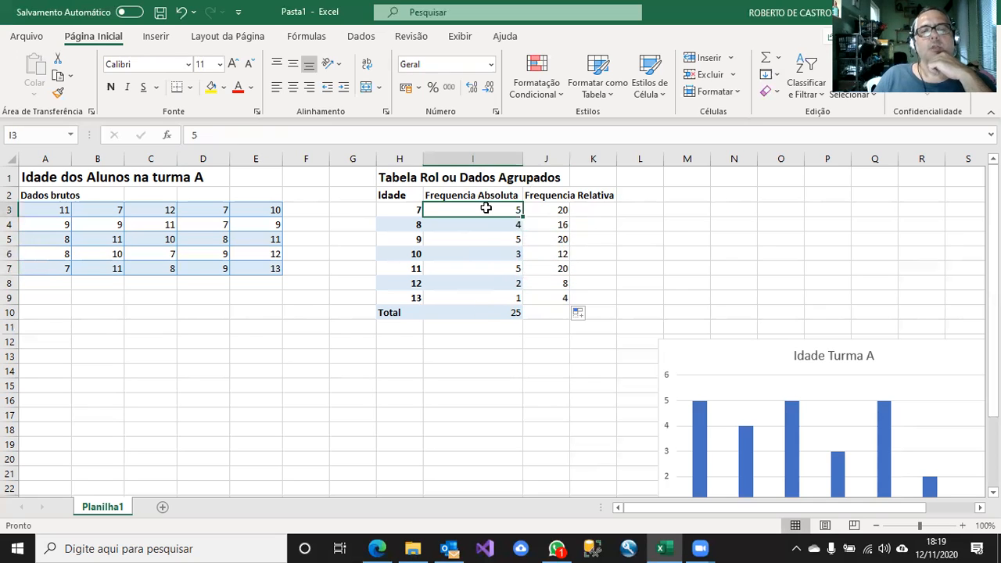
{"action": "left_click", "coordinate": [484, 314]}
{"action": "left_click", "coordinate": [495, 222]}
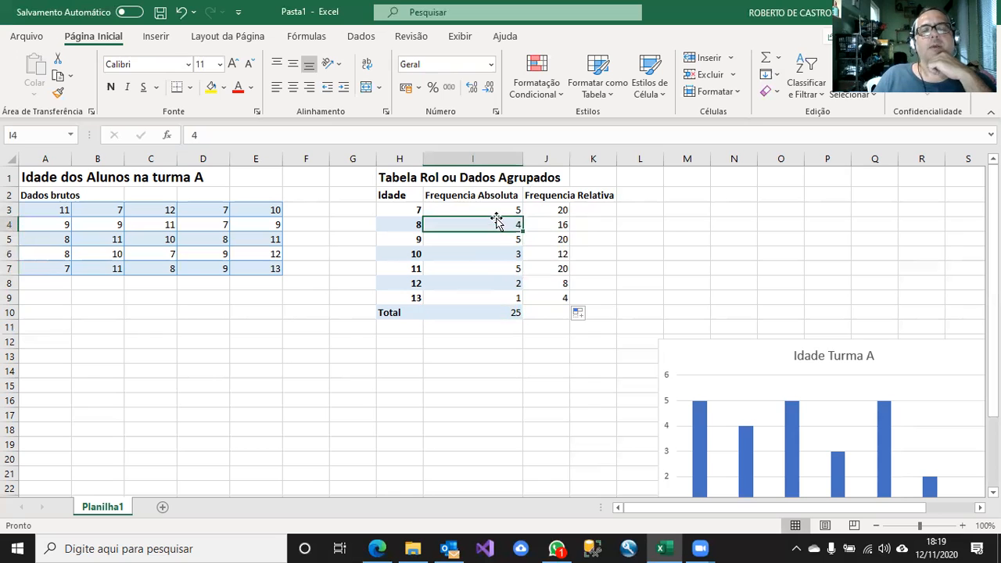
{"action": "left_click", "coordinate": [501, 315]}
Autofit the width of column J to its "Frequencia Relativa" header.
{"action": "left_click", "coordinate": [605, 231]}
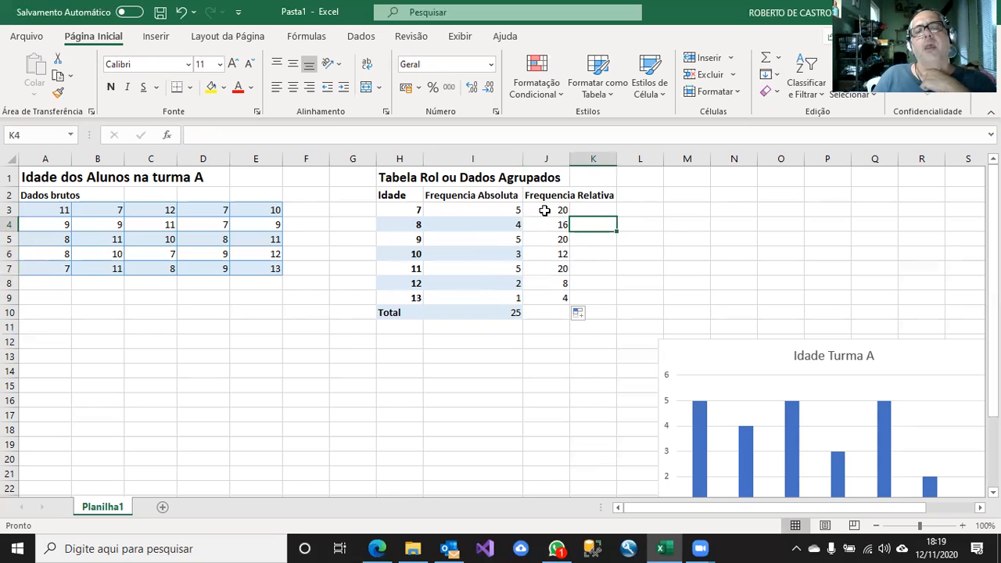
{"action": "double_click", "coordinate": [571, 158]}
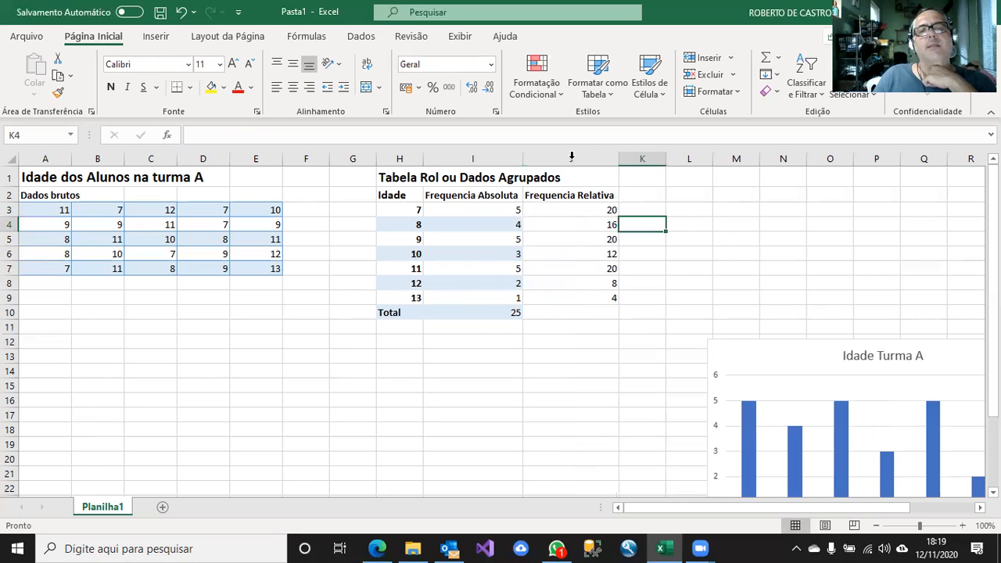
{"action": "left_click", "coordinate": [564, 340]}
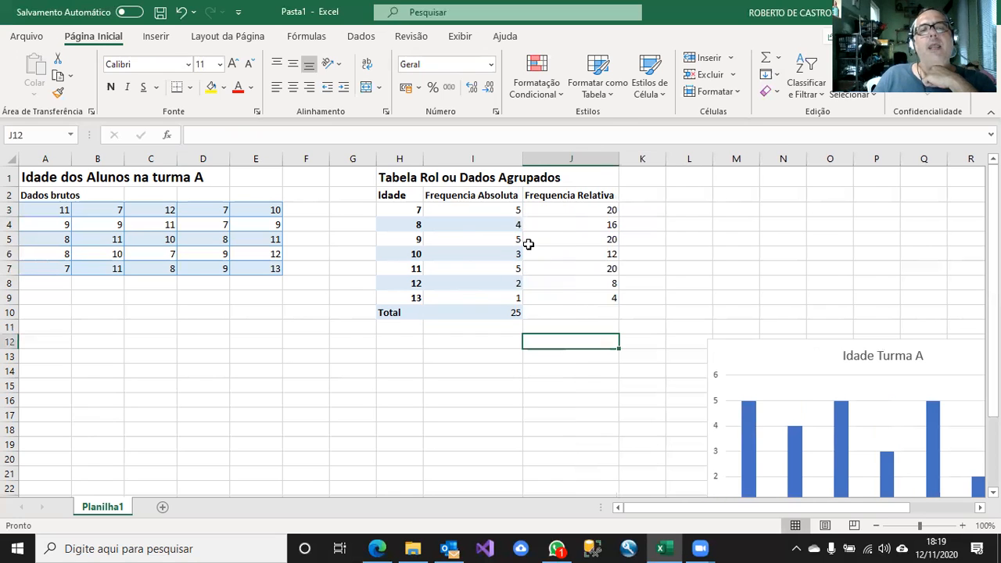
Copy the shaded row formatting from I4 to J4 and from I6 to J6.
{"action": "left_click", "coordinate": [483, 207]}
{"action": "left_click", "coordinate": [478, 224]}
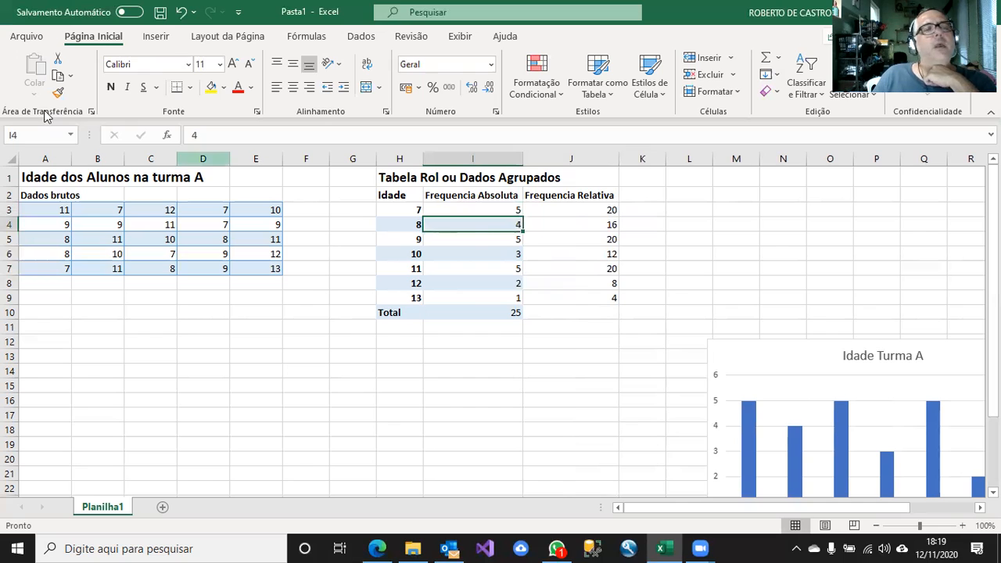
{"action": "left_click", "coordinate": [58, 92]}
{"action": "left_click", "coordinate": [533, 226]}
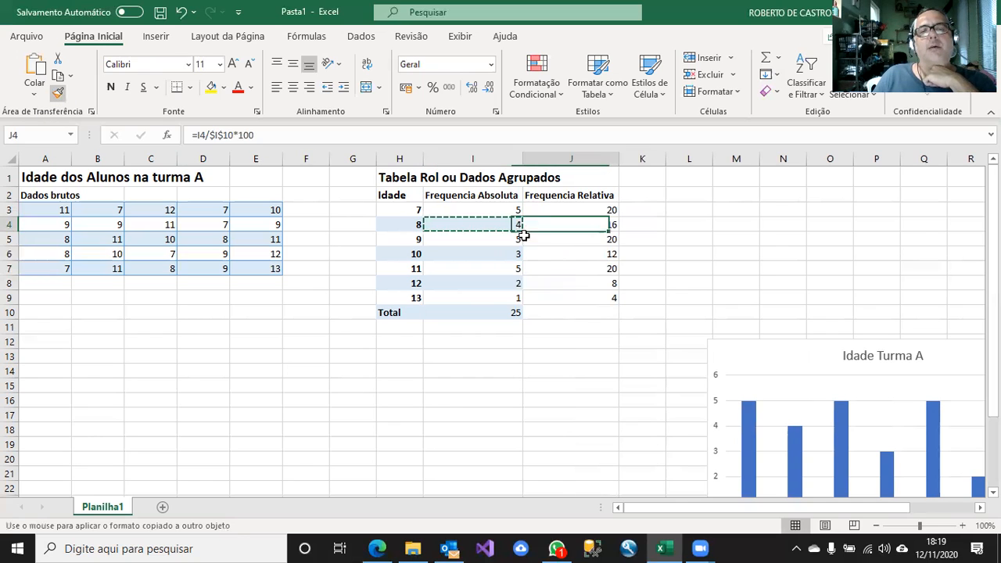
{"action": "left_click", "coordinate": [540, 252]}
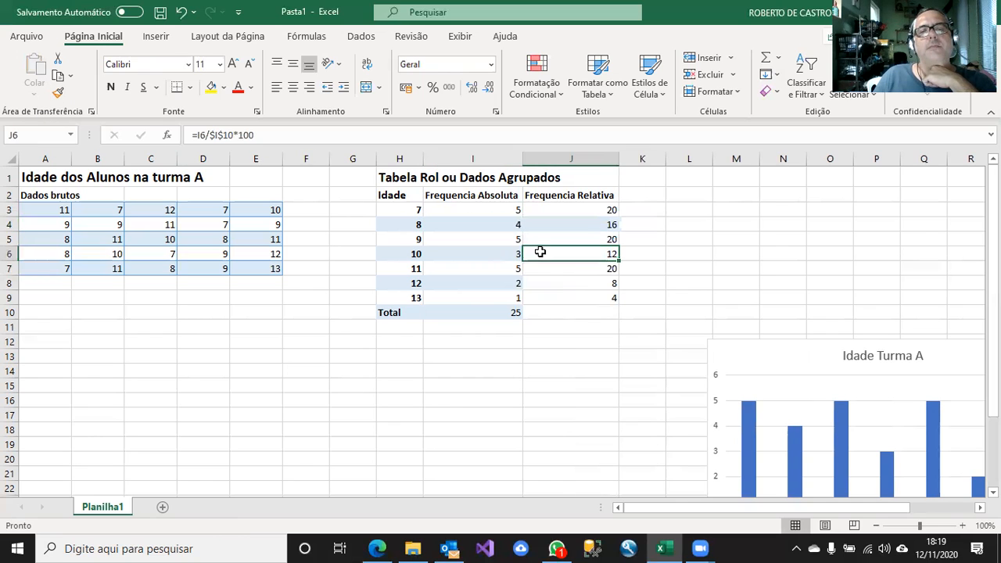
{"action": "left_click", "coordinate": [491, 260]}
{"action": "left_click", "coordinate": [58, 92]}
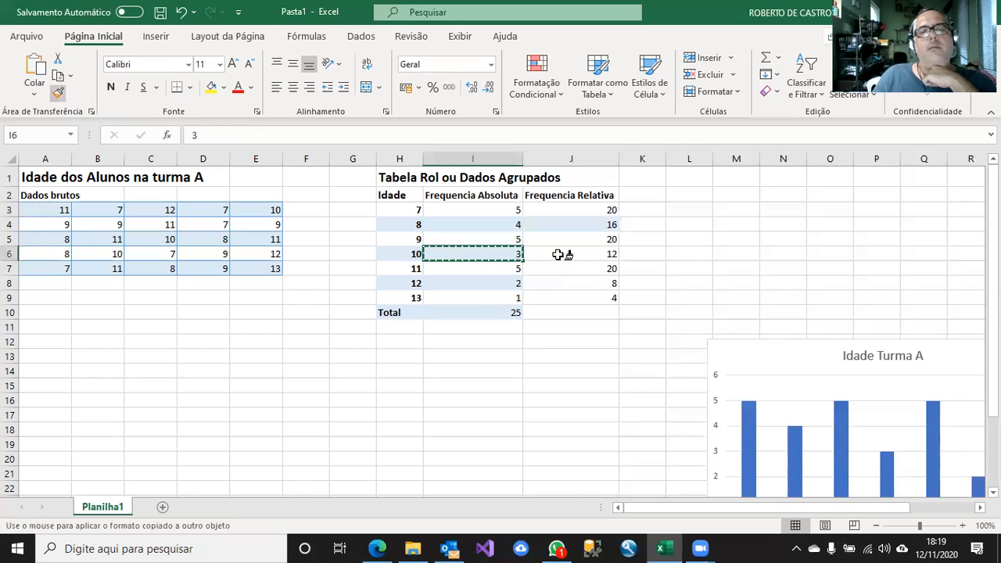
{"action": "left_click", "coordinate": [562, 256]}
Copy the shaded row formatting from I8 to J8 and from the total cell I10 to J10.
{"action": "left_click", "coordinate": [494, 284]}
{"action": "left_click", "coordinate": [58, 92]}
{"action": "left_click", "coordinate": [555, 284]}
{"action": "left_click", "coordinate": [509, 312]}
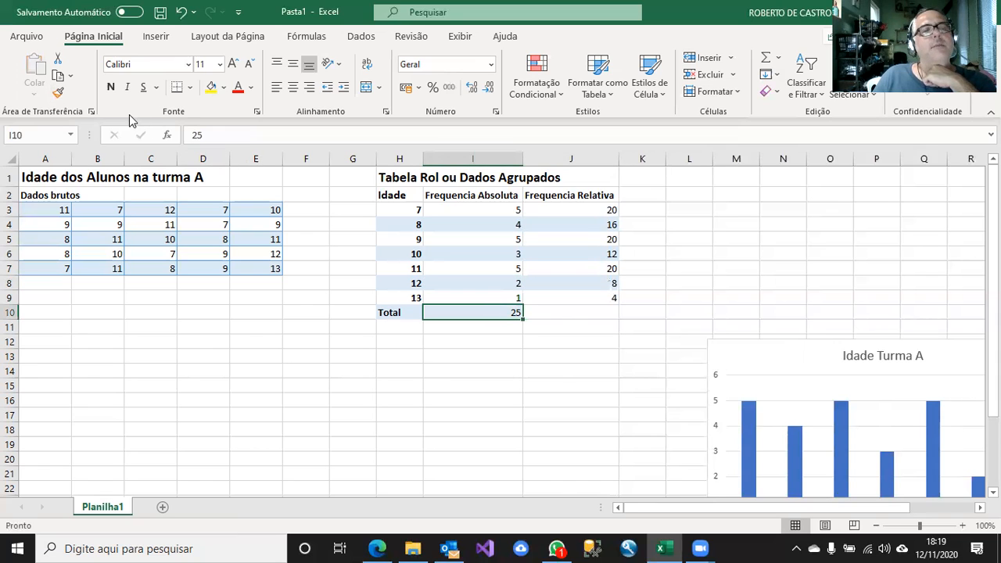
{"action": "left_click", "coordinate": [58, 92]}
{"action": "left_click", "coordinate": [600, 310]}
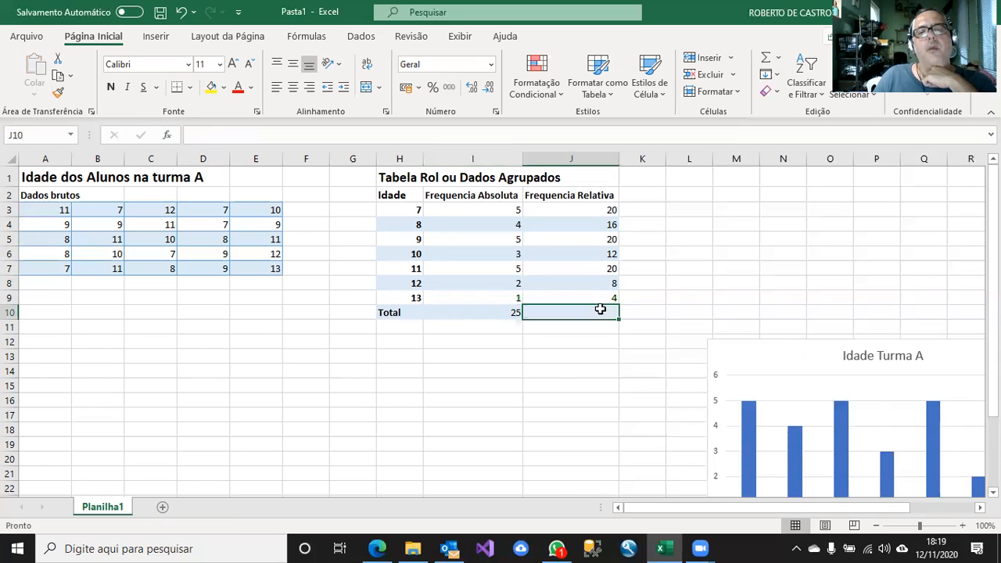
Fill the relative frequency formula from J9 down into the total row at J10.
{"action": "left_click", "coordinate": [601, 298]}
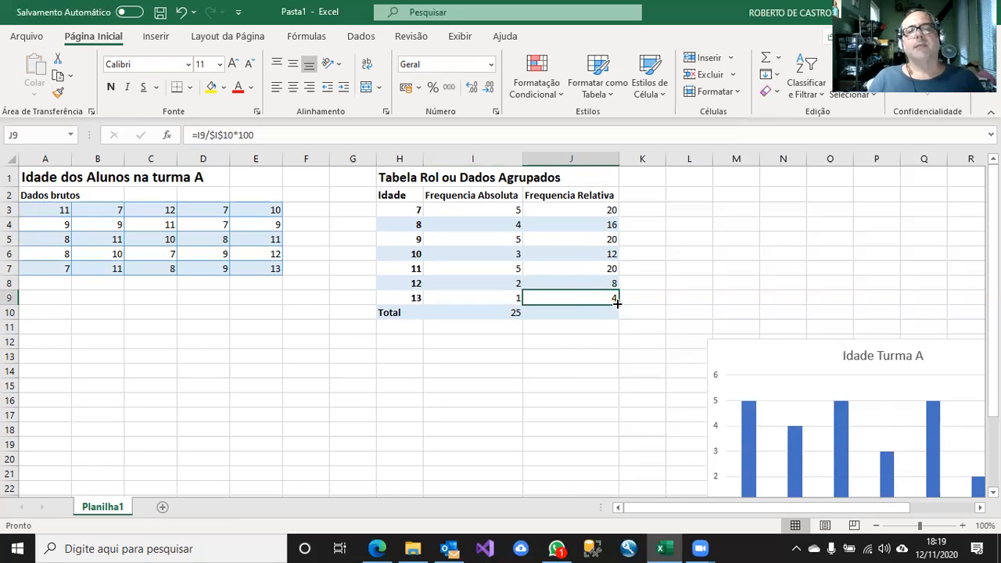
{"action": "left_click_drag", "start_coordinate": [616, 310], "coordinate": [611, 318]}
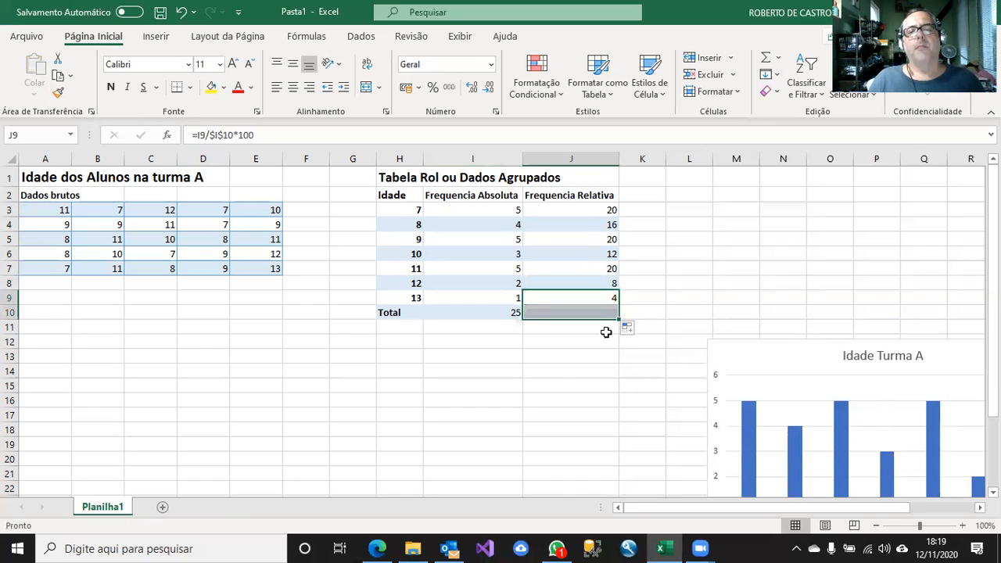
{"action": "left_click", "coordinate": [599, 344]}
{"action": "left_click", "coordinate": [493, 345]}
{"action": "left_click", "coordinate": [518, 369]}
{"action": "left_click", "coordinate": [704, 252]}
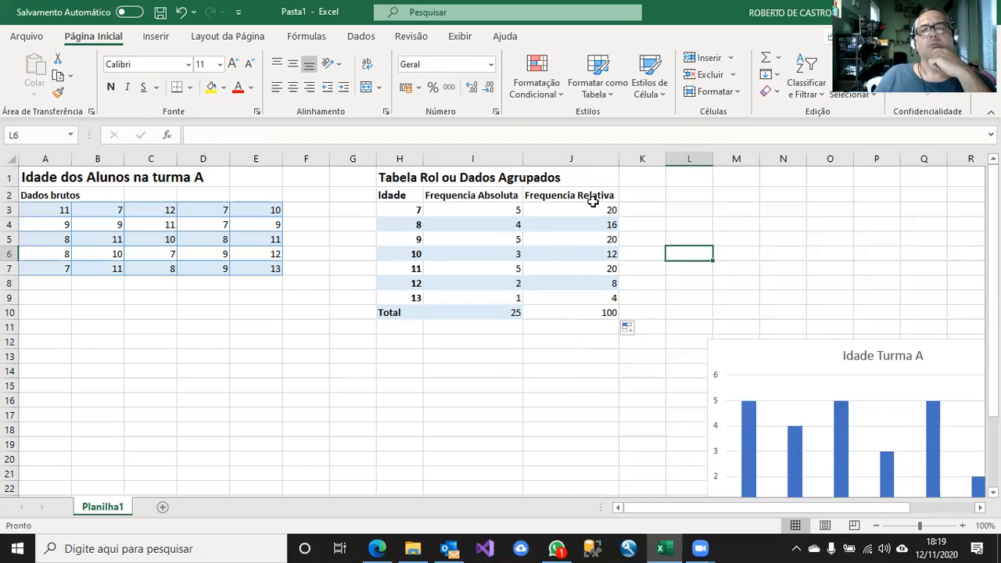
Move the "Idade Turma A" column chart farther from the grouped data table and deselect it.
{"action": "left_click_drag", "start_coordinate": [764, 353], "coordinate": [949, 374]}
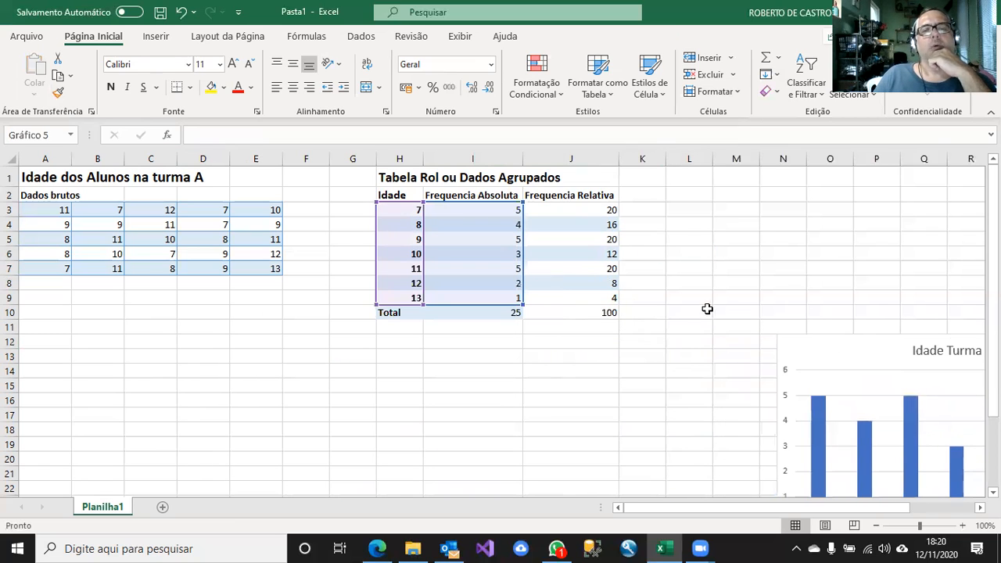
{"action": "left_click", "coordinate": [715, 294]}
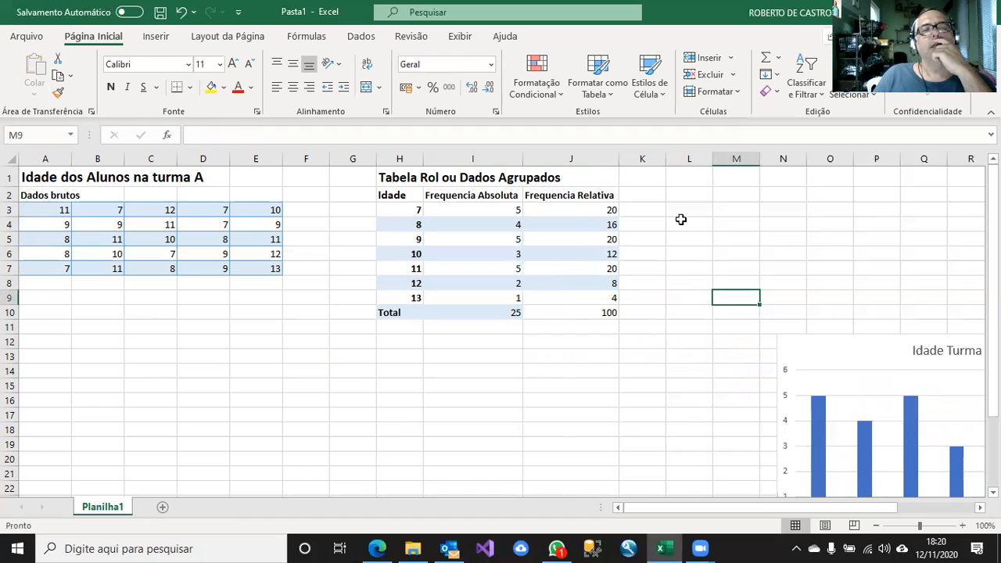
{"action": "left_click", "coordinate": [681, 223]}
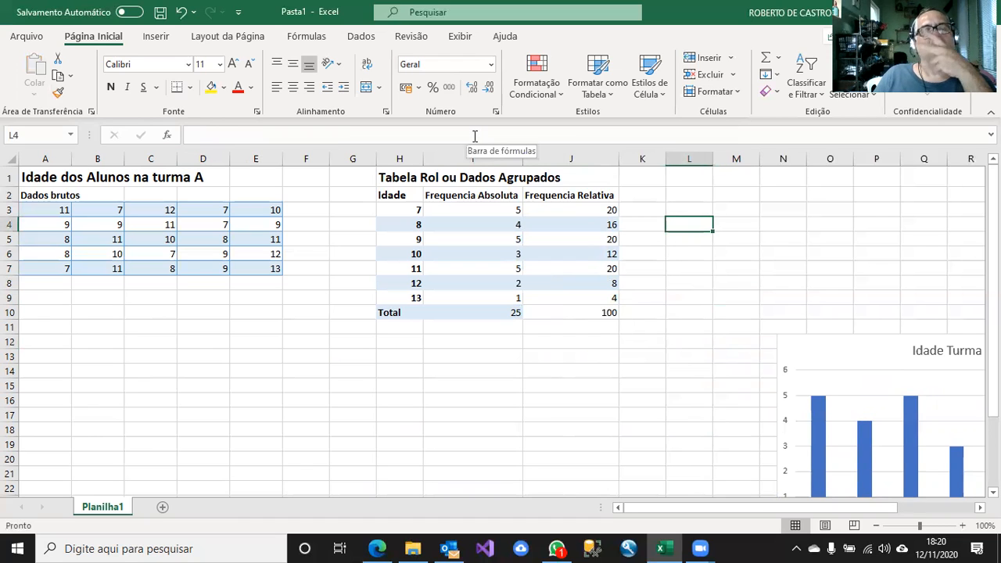
Insert an empty 2D pie chart and place it over the raw data, clear of the grouped table's frequency columns.
{"action": "left_click", "coordinate": [154, 36]}
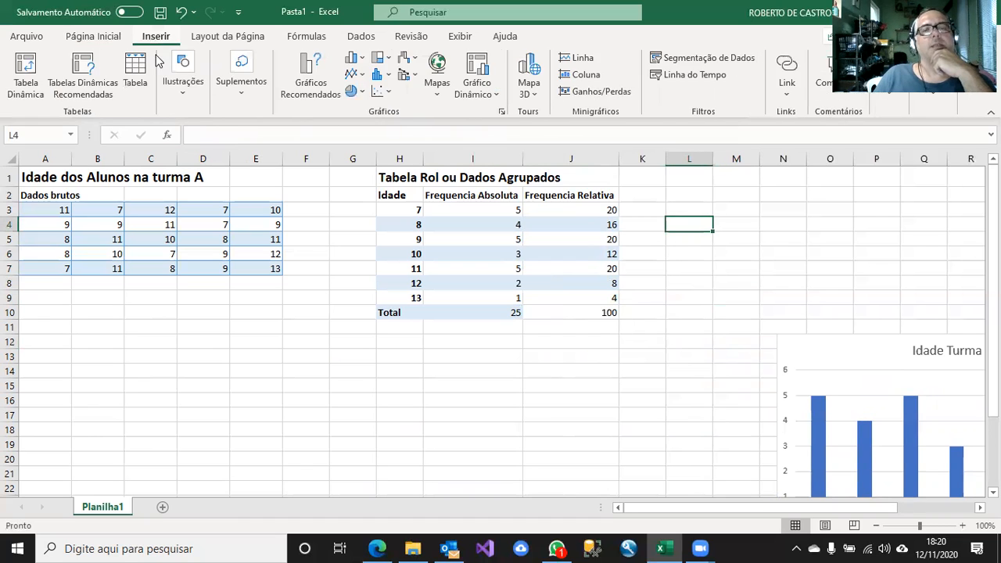
{"action": "left_click", "coordinate": [362, 94]}
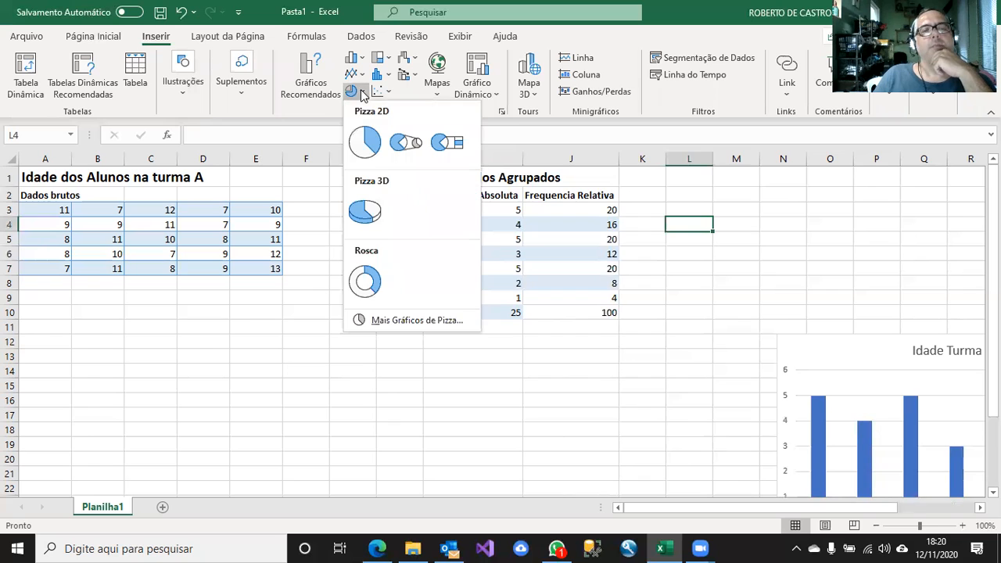
{"action": "left_click", "coordinate": [361, 143]}
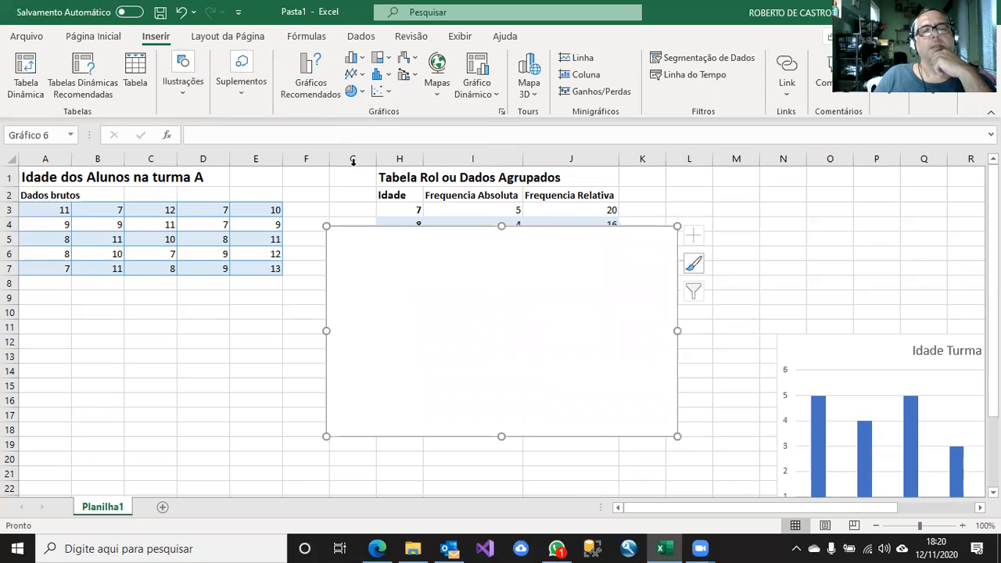
{"action": "left_click_drag", "start_coordinate": [492, 240], "coordinate": [204, 224]}
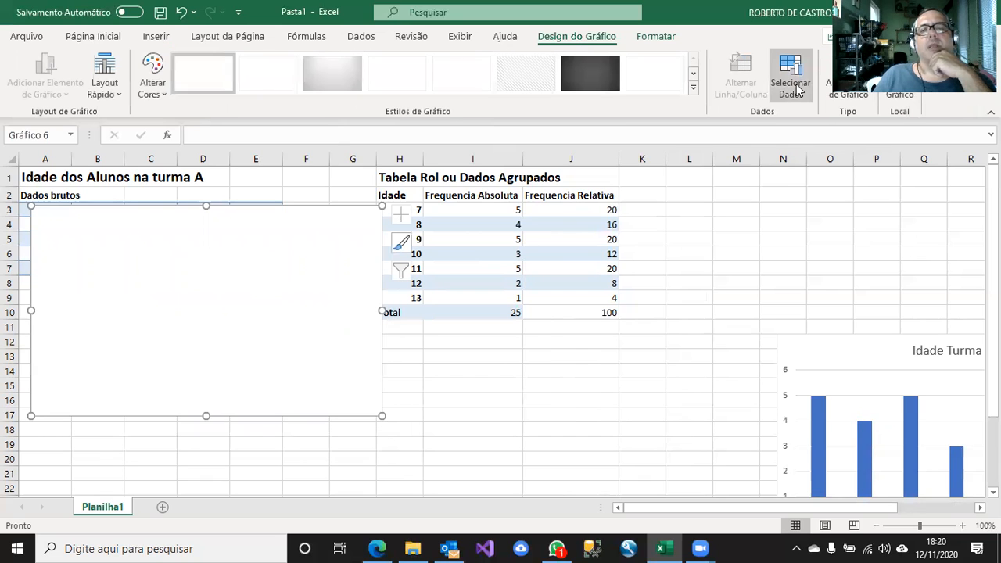
Set the pie chart's data range to the relative frequencies in J3:J9 and shift the chart slightly down.
{"action": "left_click", "coordinate": [791, 87]}
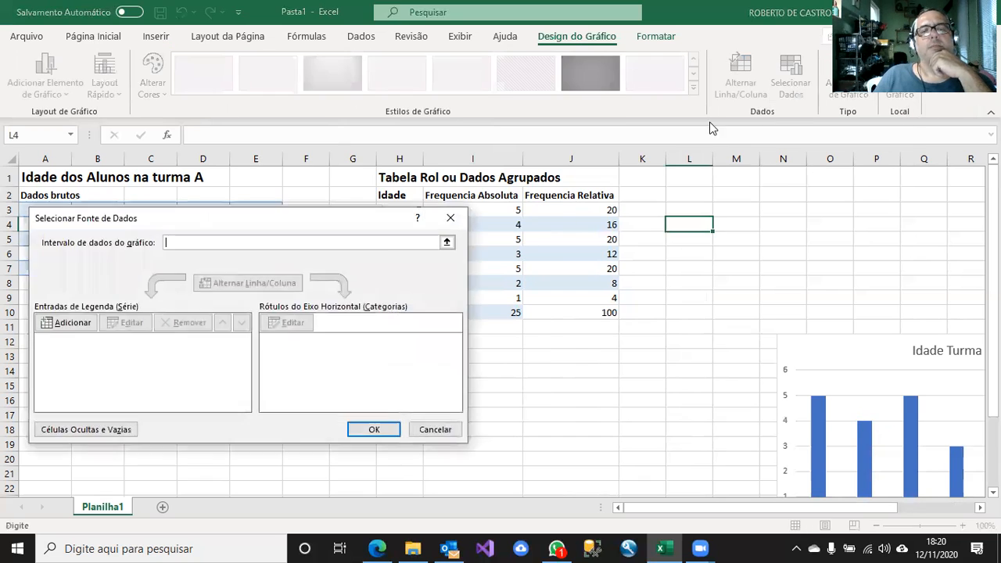
{"action": "left_click", "coordinate": [446, 243]}
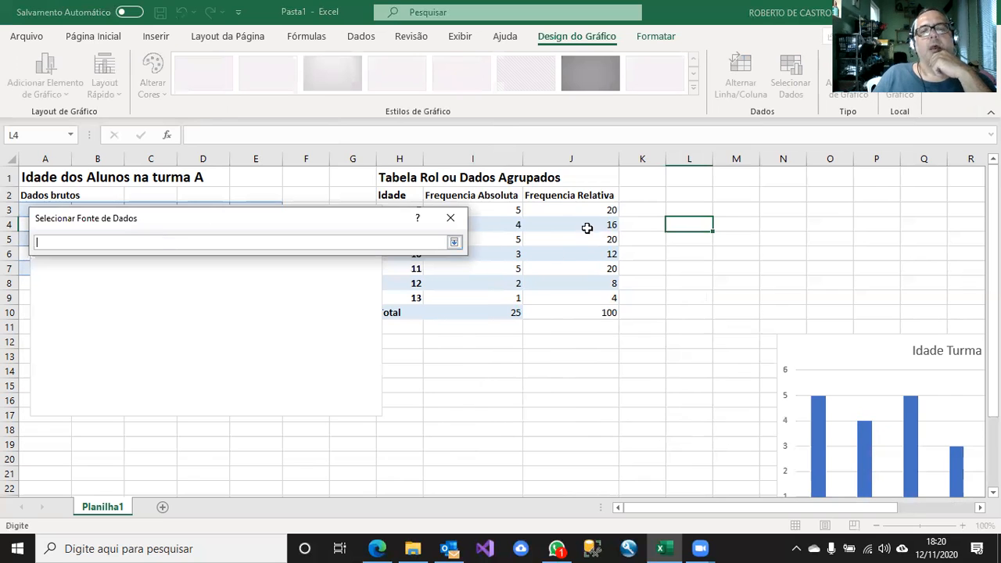
{"action": "left_click_drag", "start_coordinate": [595, 210], "coordinate": [586, 302]}
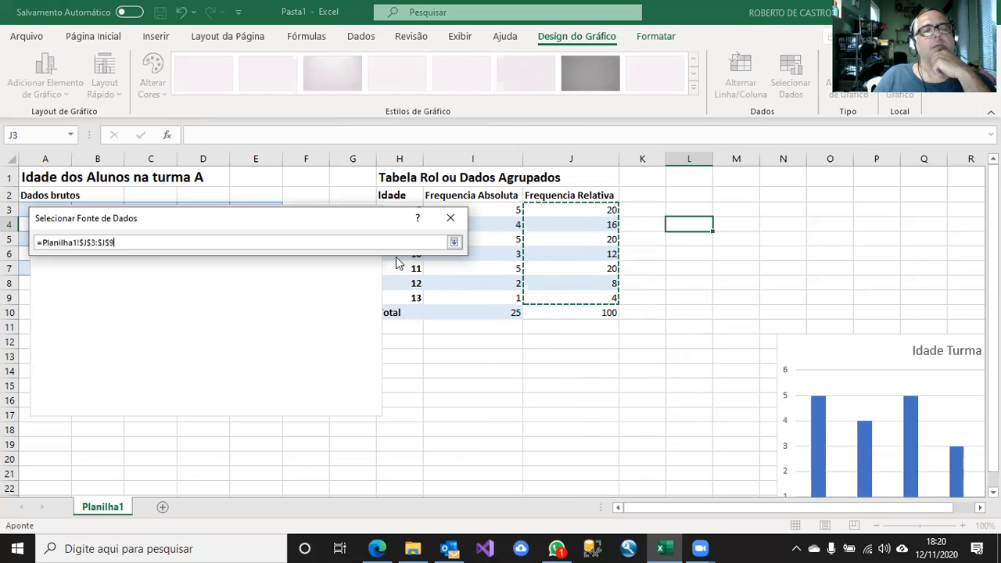
{"action": "left_click", "coordinate": [453, 243]}
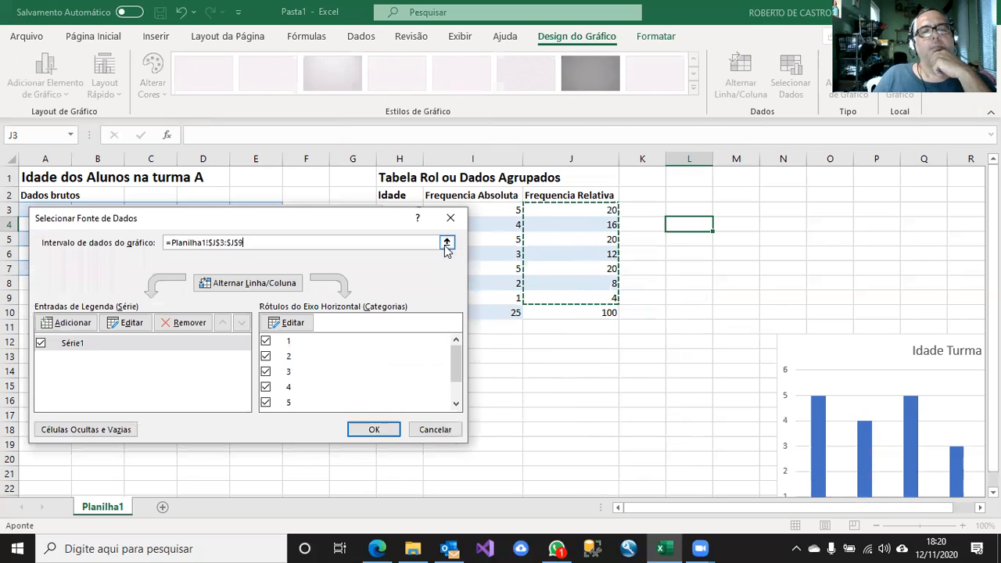
{"action": "left_click", "coordinate": [376, 430]}
{"action": "left_click_drag", "start_coordinate": [291, 233], "coordinate": [294, 263]}
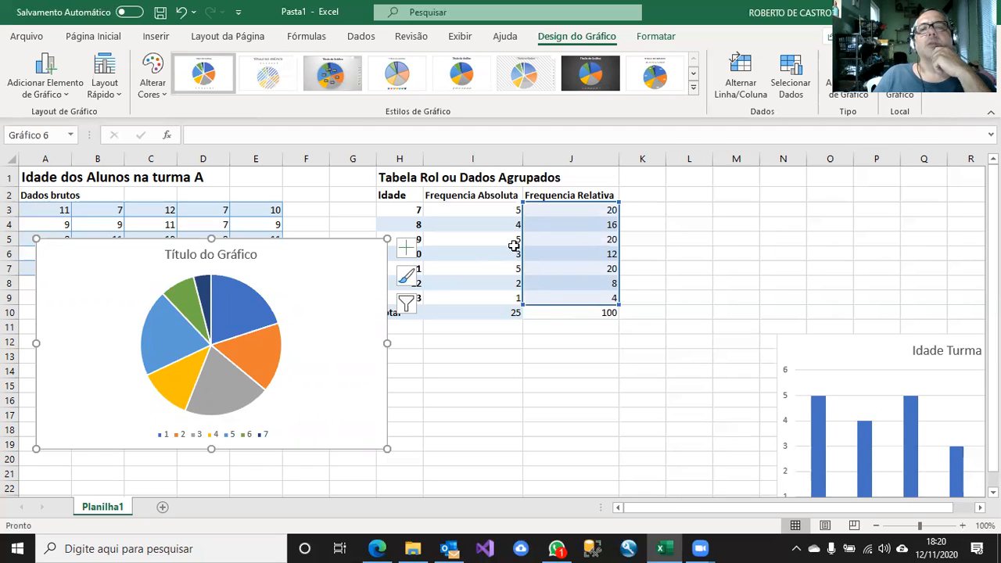
Set the pie chart's category labels to the ages in H3:H9.
{"action": "left_click", "coordinate": [791, 86]}
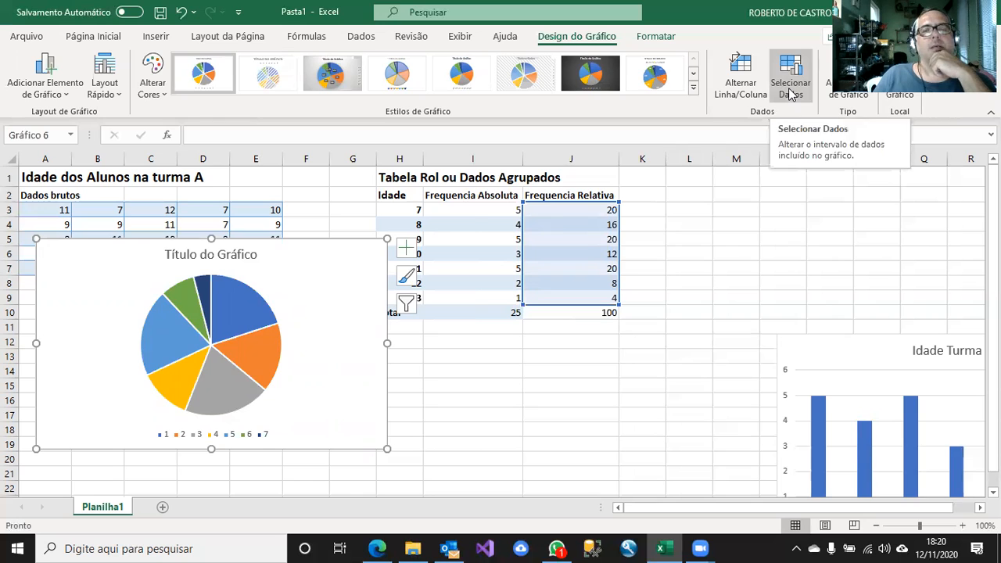
{"action": "left_click", "coordinate": [791, 92]}
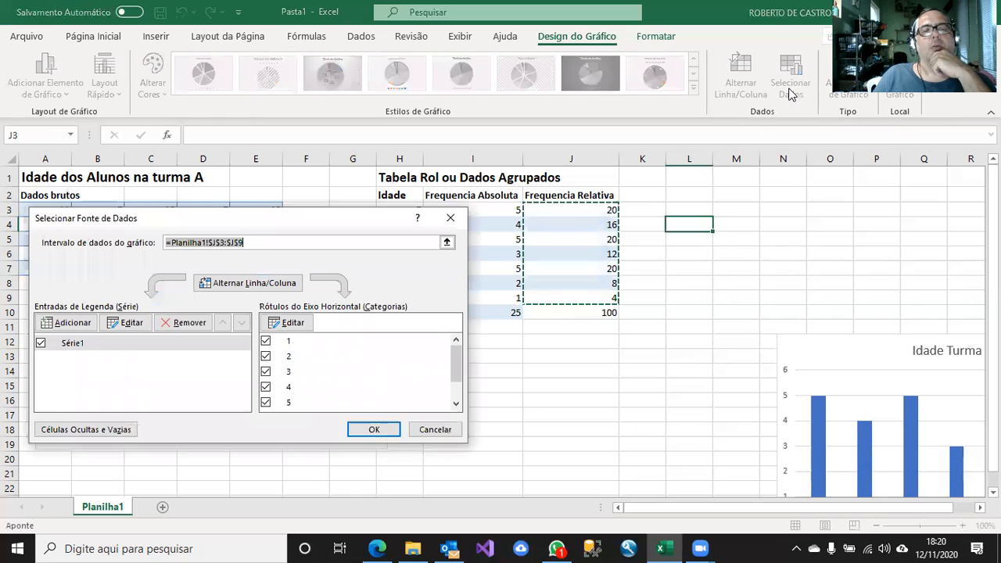
{"action": "left_click", "coordinate": [291, 323]}
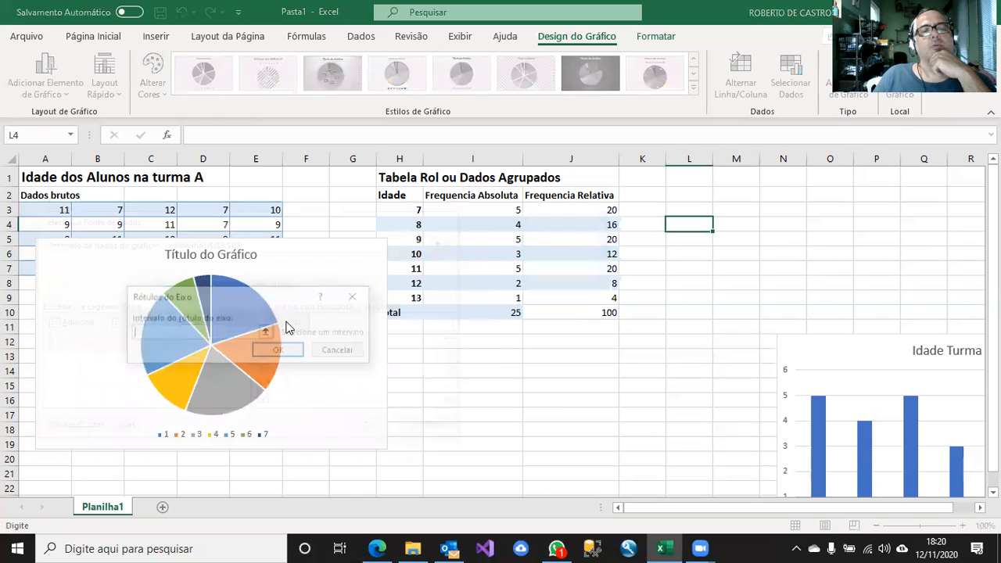
{"action": "left_click", "coordinate": [267, 333]}
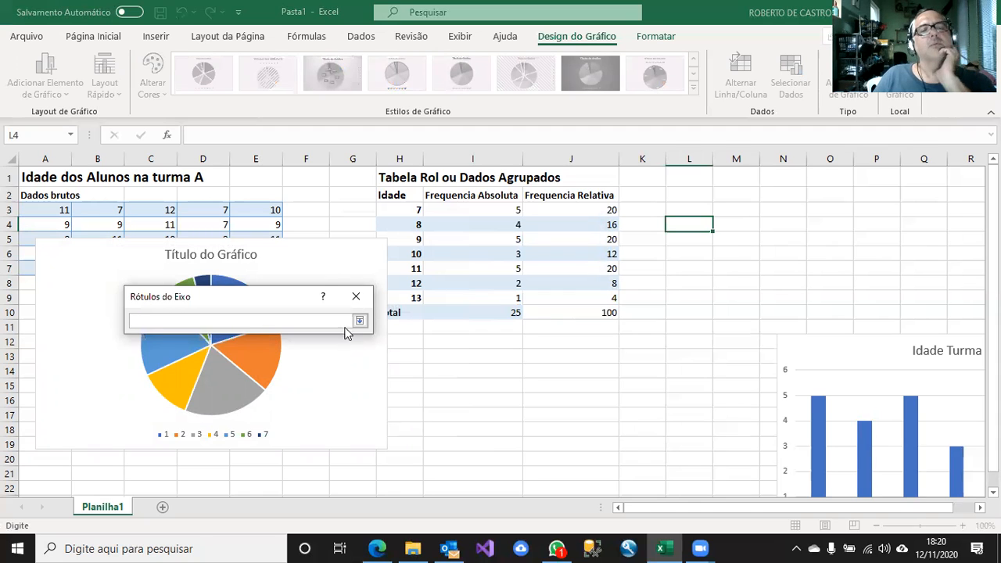
{"action": "left_click_drag", "start_coordinate": [415, 209], "coordinate": [416, 295]}
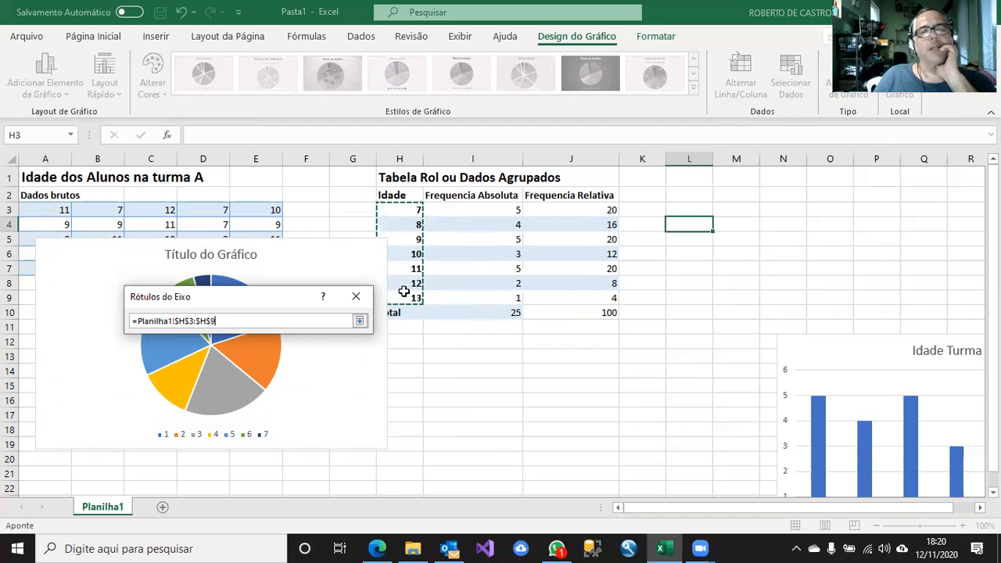
{"action": "left_click", "coordinate": [359, 321]}
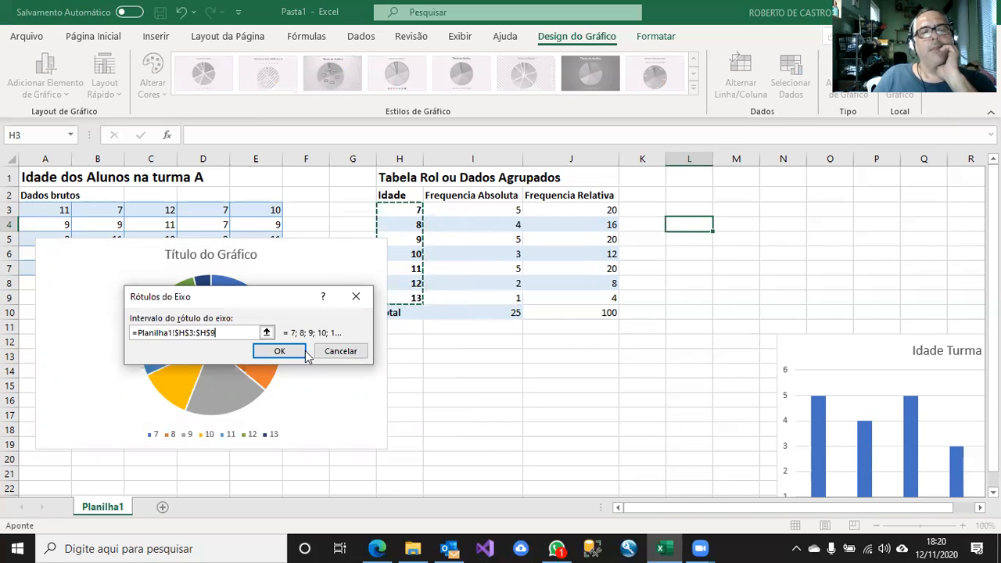
{"action": "left_click", "coordinate": [281, 353]}
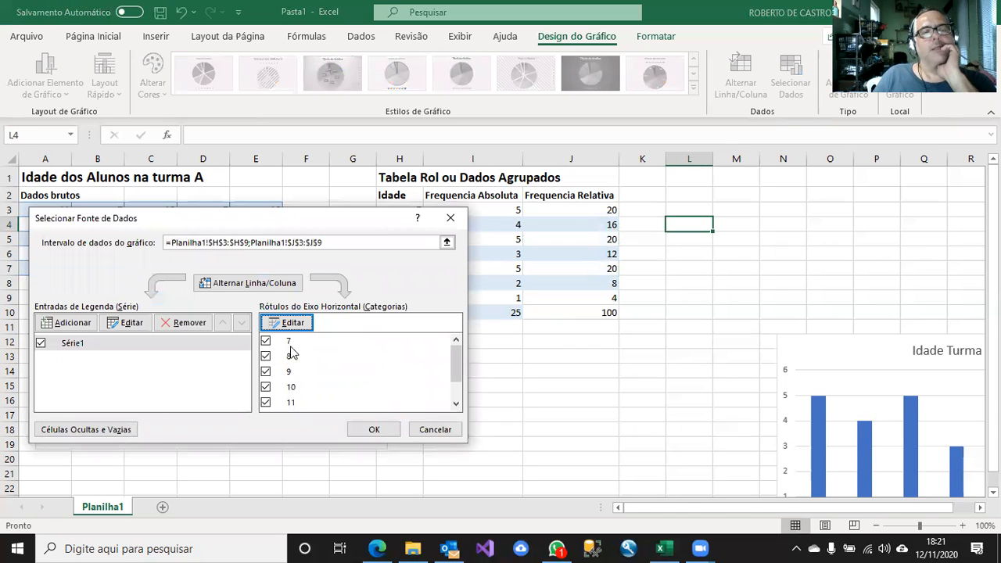
{"action": "left_click", "coordinate": [372, 432]}
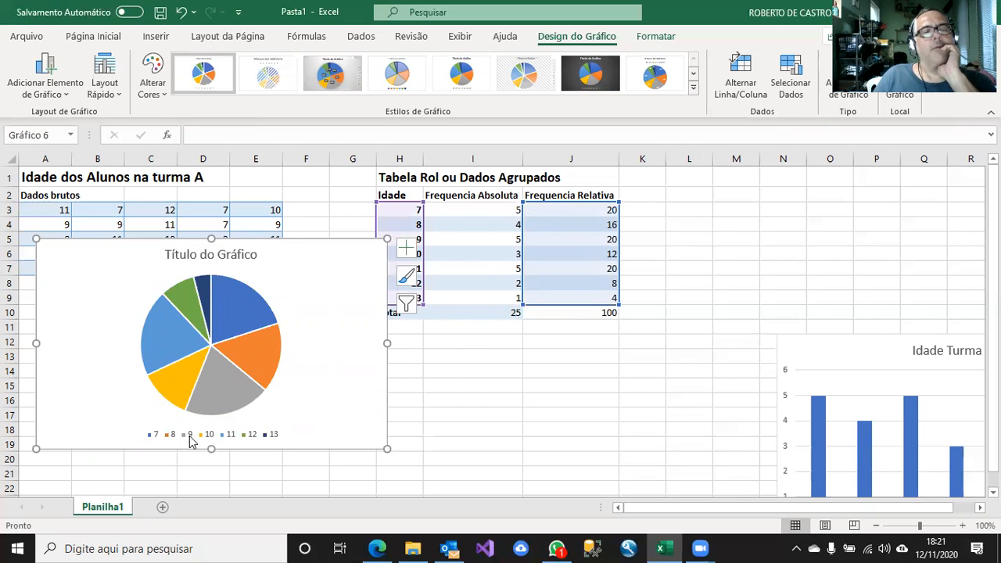
Move the pie chart's legend beside the pie on its left and resize it into a three-row block.
{"action": "left_click", "coordinate": [190, 438]}
{"action": "left_click_drag", "start_coordinate": [210, 409], "coordinate": [211, 400]}
{"action": "left_click_drag", "start_coordinate": [140, 402], "coordinate": [50, 300]}
{"action": "left_click_drag", "start_coordinate": [192, 342], "coordinate": [84, 392]}
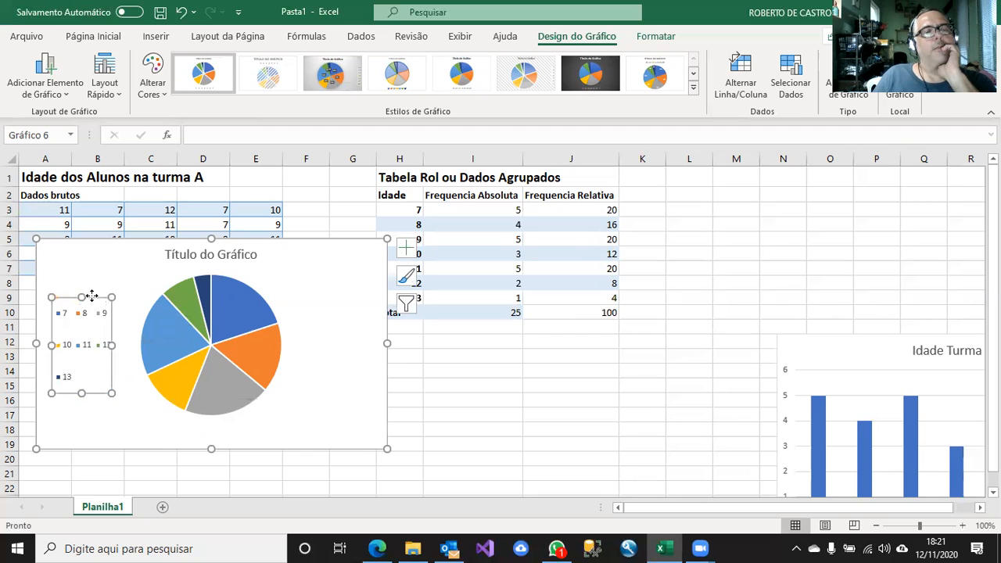
{"action": "left_click_drag", "start_coordinate": [91, 297], "coordinate": [91, 276]}
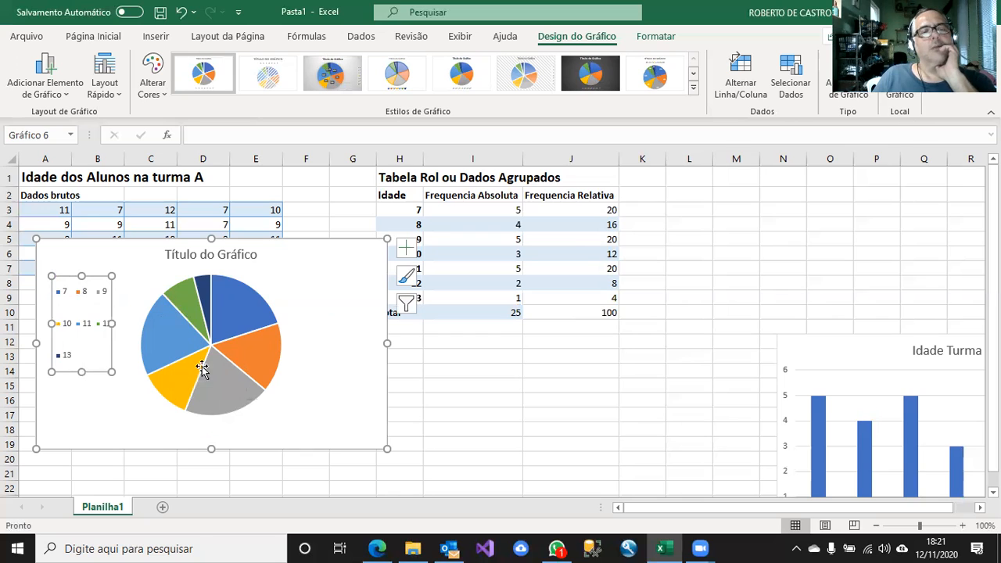
{"action": "left_click", "coordinate": [233, 316]}
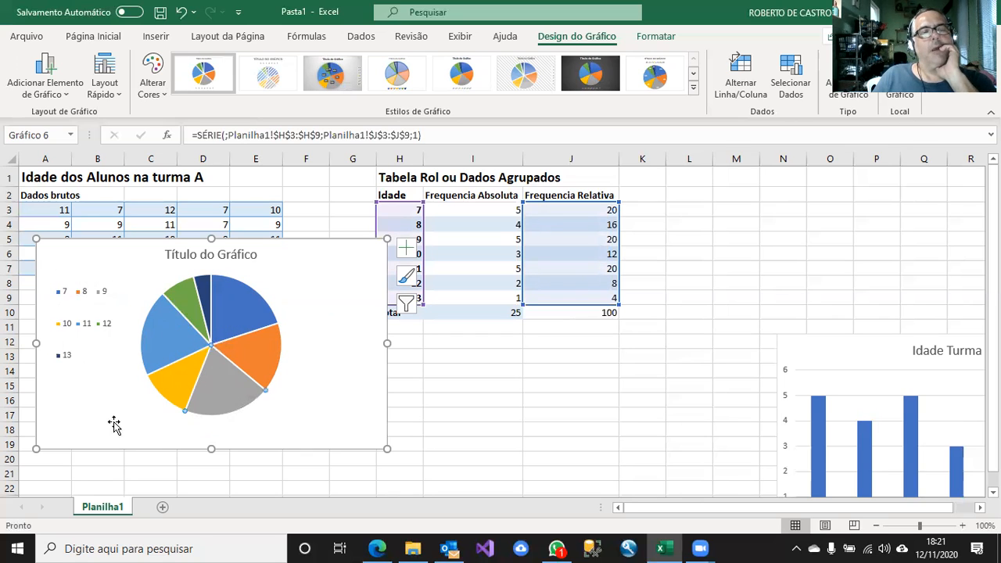
{"action": "left_click", "coordinate": [140, 424]}
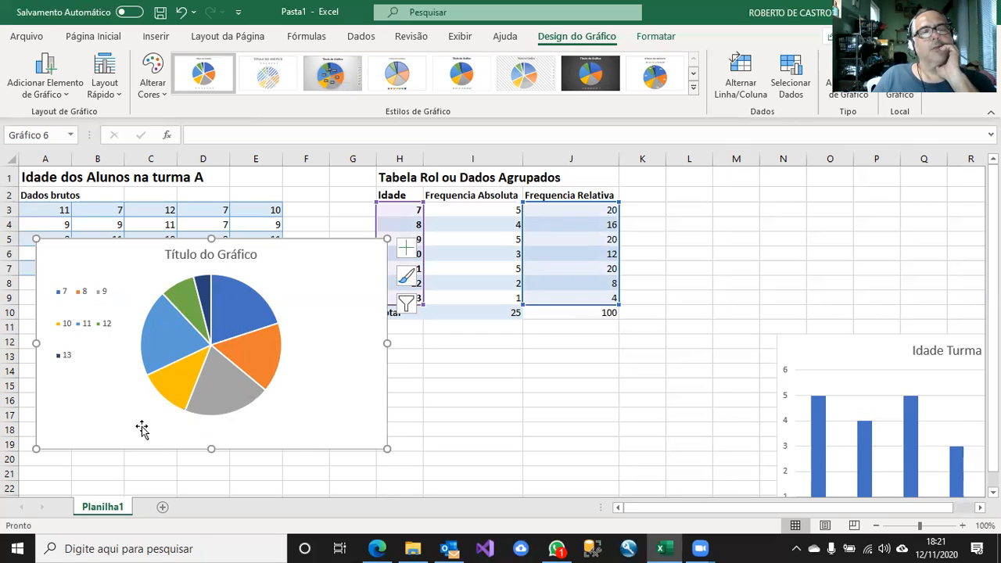
{"action": "left_click", "coordinate": [244, 312]}
{"action": "left_click", "coordinate": [301, 288]}
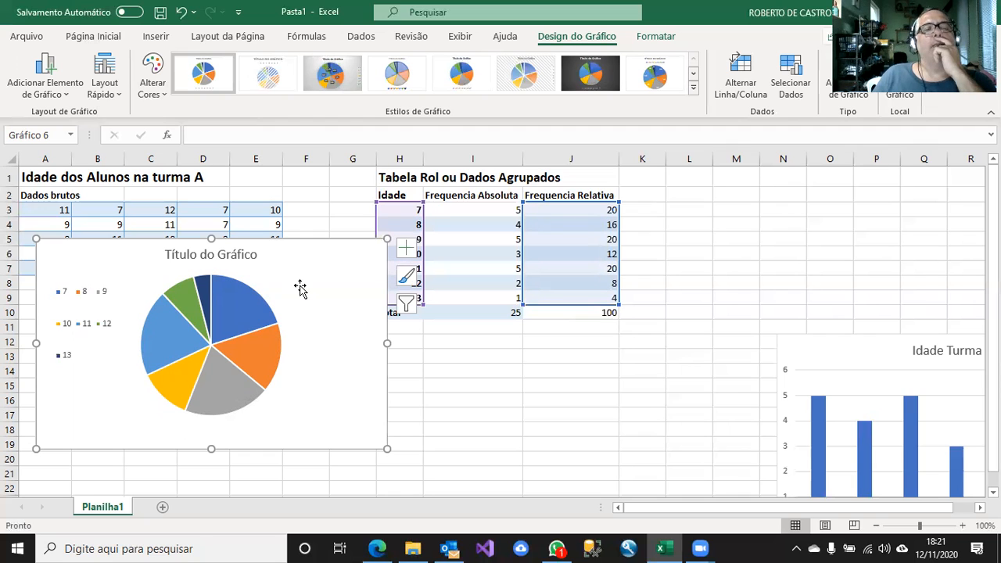
Replace the pie chart's title with "Distribuição por Idade".
{"action": "left_click", "coordinate": [257, 253]}
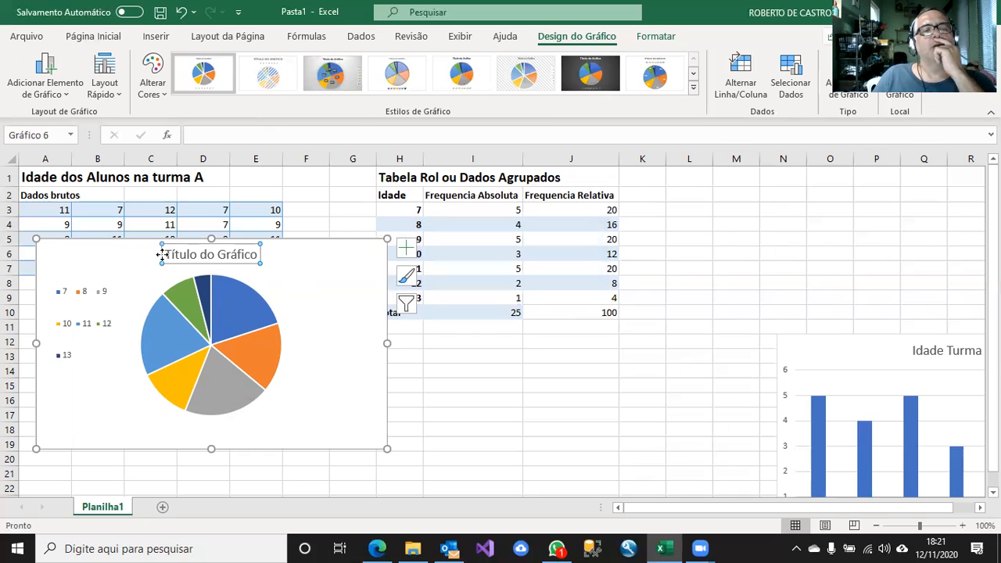
{"action": "left_click_drag", "start_coordinate": [167, 254], "coordinate": [255, 265]}
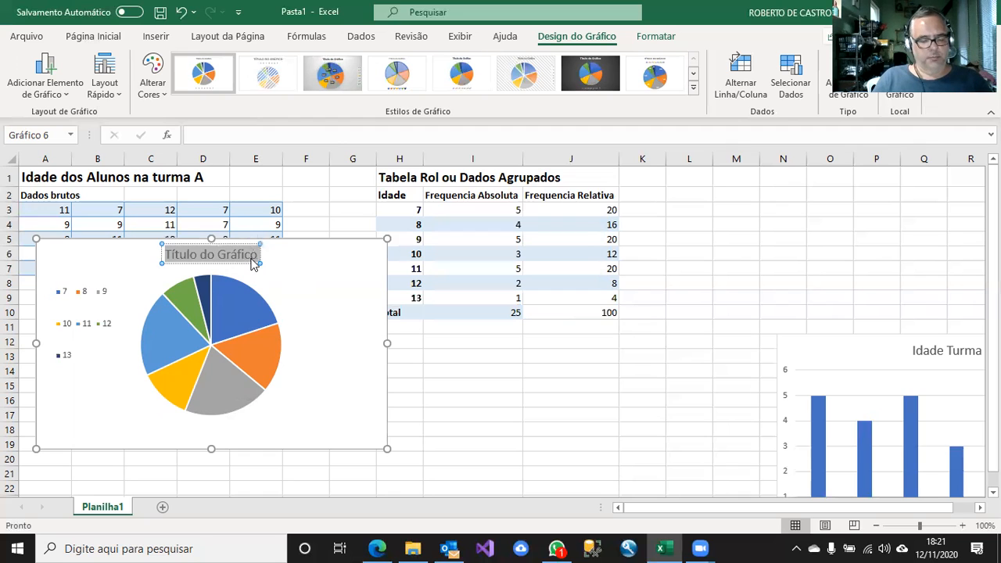
{"action": "type", "text": "Siareicy"}
{"action": "key", "text": "BackSpace"}
{"action": "key", "text": "BackSpace"}
{"action": "key", "text": "BackSpace"}
{"action": "key", "text": "BackSpace"}
{"action": "key", "text": "BackSpace"}
{"action": "key", "text": "BackSpace"}
{"action": "key", "text": "BackSpace"}
{"action": "key", "text": "BackSpace"}
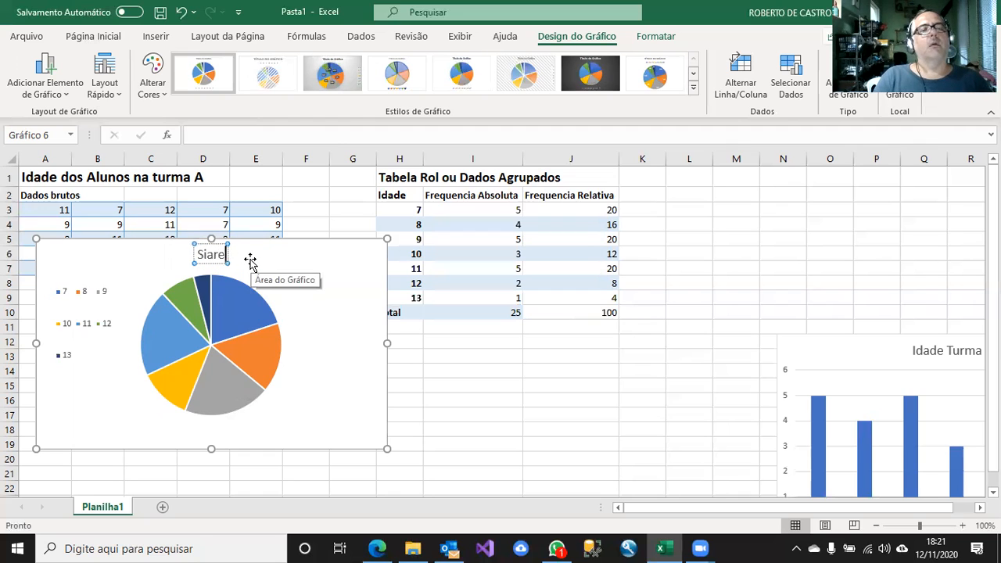
{"action": "type", "text": "Siar"}
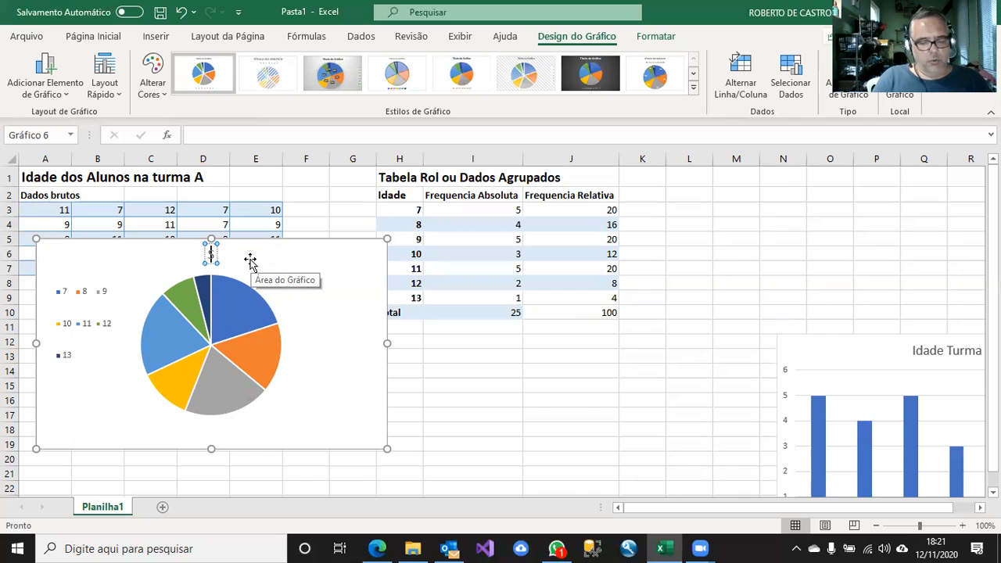
{"action": "key", "text": "BackSpace"}
{"action": "key", "text": "BackSpace"}
{"action": "key", "text": "BackSpace"}
{"action": "key", "text": "BackSpace"}
{"action": "type", "text": "Distribuição por Idade"}
{"action": "left_click", "coordinate": [334, 305]}
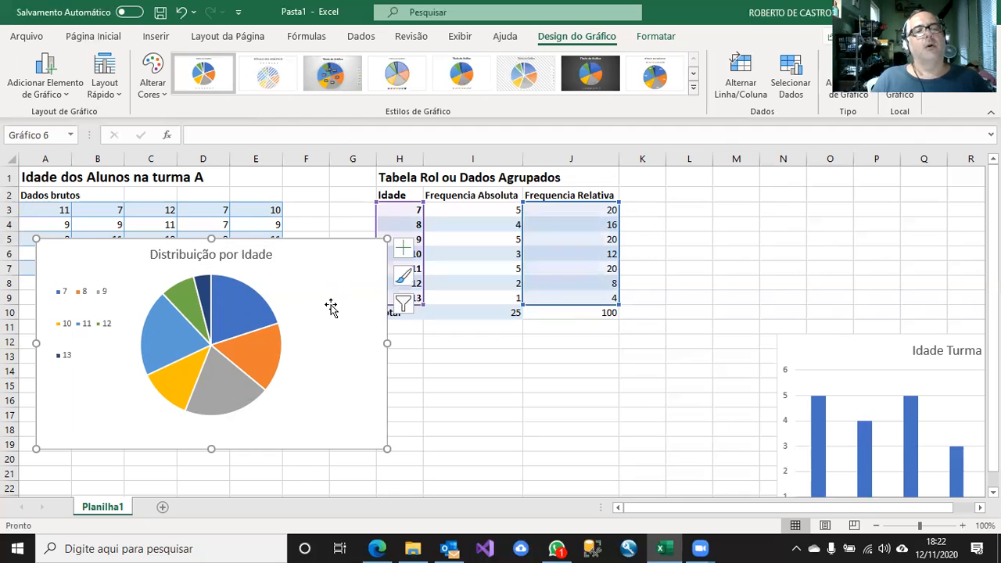
Add data labels to the slices of the pie chart.
{"action": "left_click", "coordinate": [242, 305]}
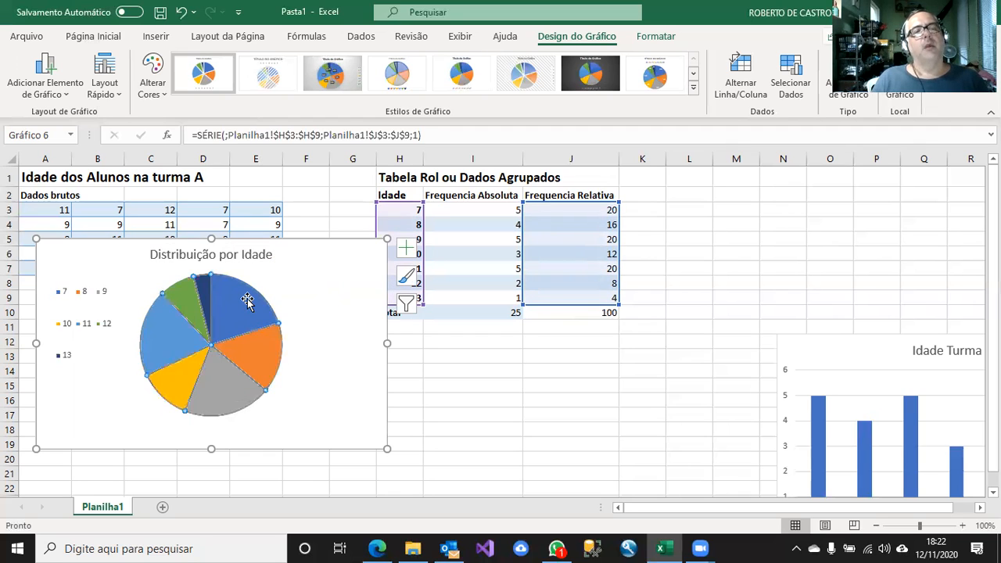
{"action": "right_click", "coordinate": [248, 302]}
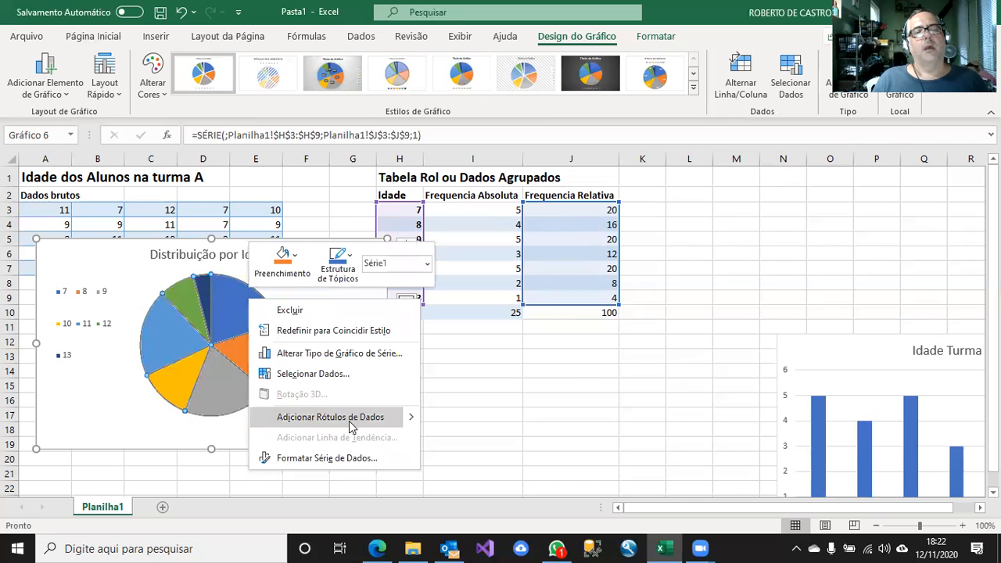
{"action": "left_click", "coordinate": [397, 417]}
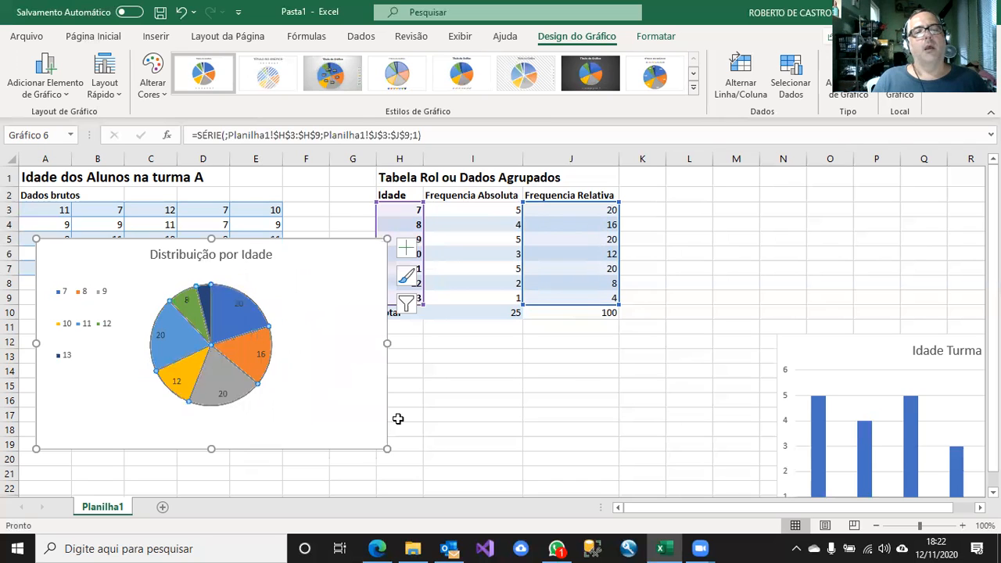
{"action": "left_click", "coordinate": [323, 401]}
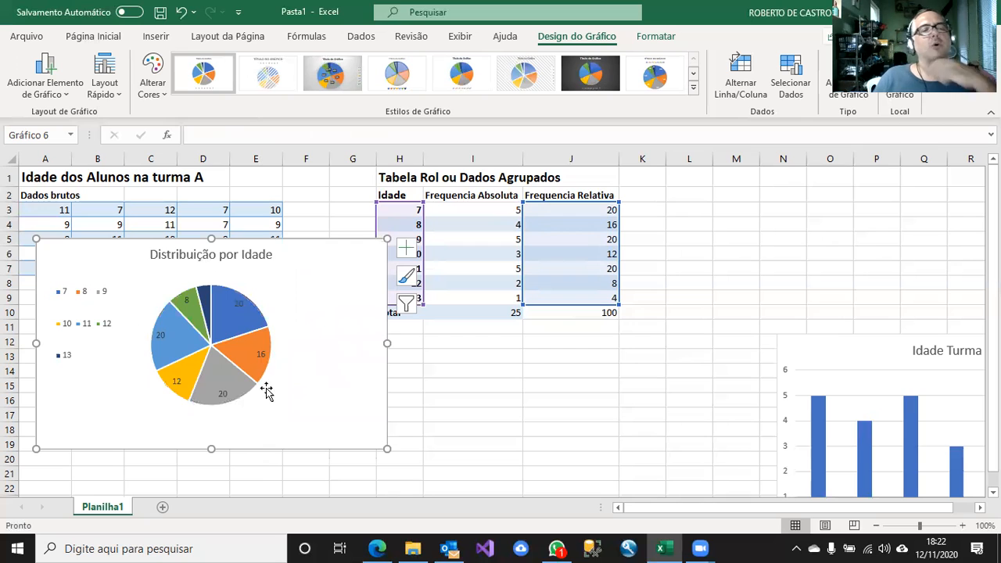
Set the pie chart's data labels to show the category name instead of the value.
{"action": "right_click", "coordinate": [239, 314]}
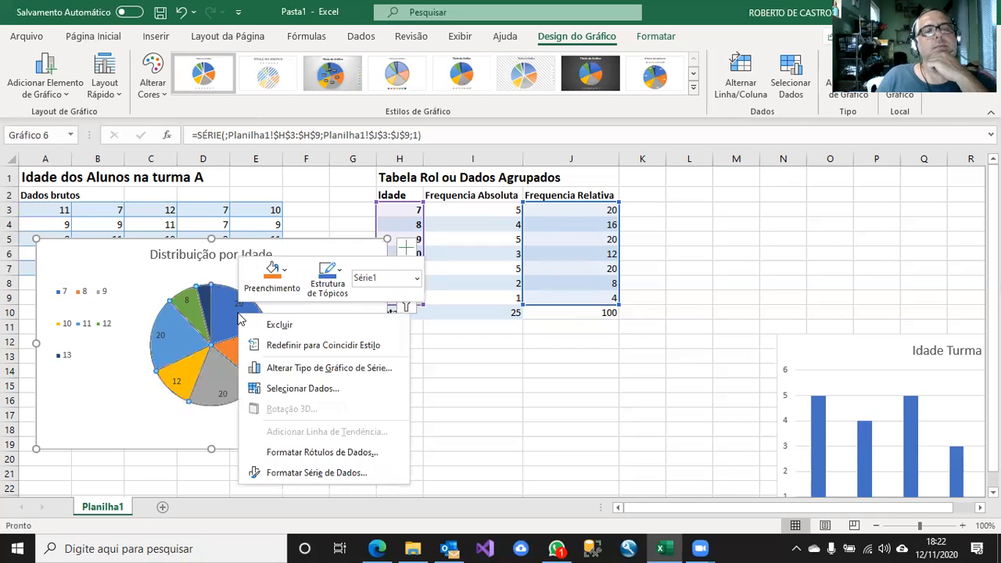
{"action": "left_click", "coordinate": [375, 460]}
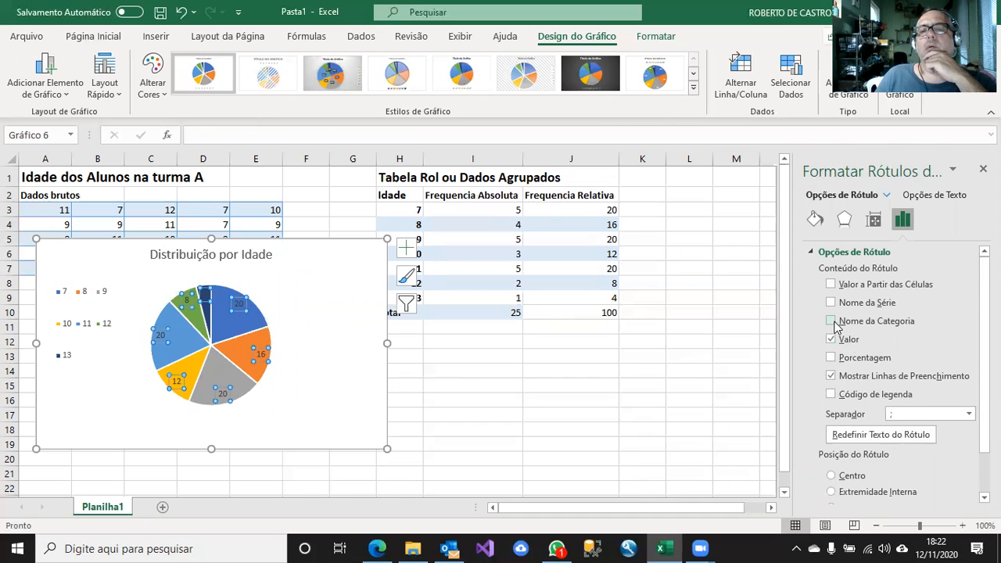
{"action": "left_click", "coordinate": [831, 322]}
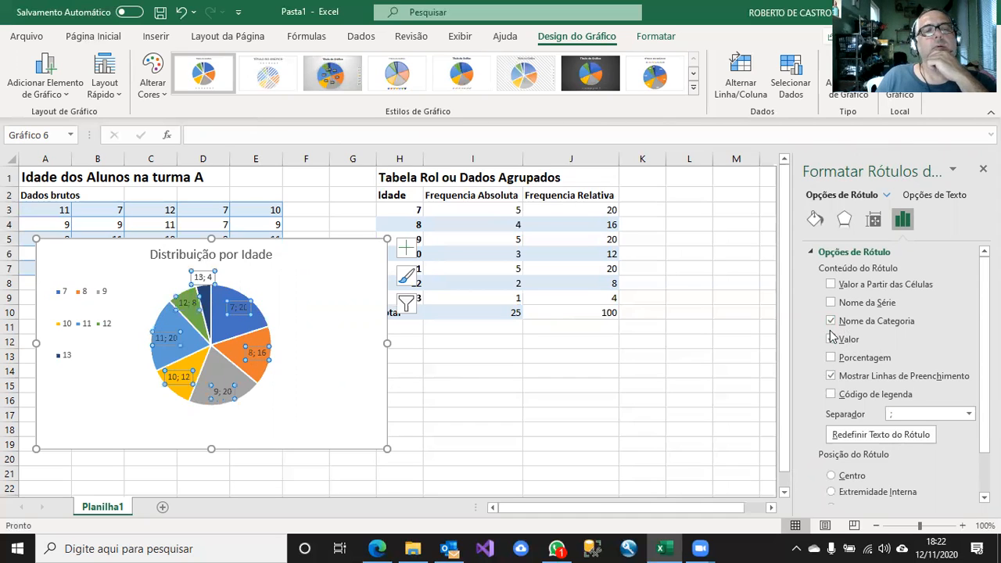
{"action": "left_click", "coordinate": [832, 339]}
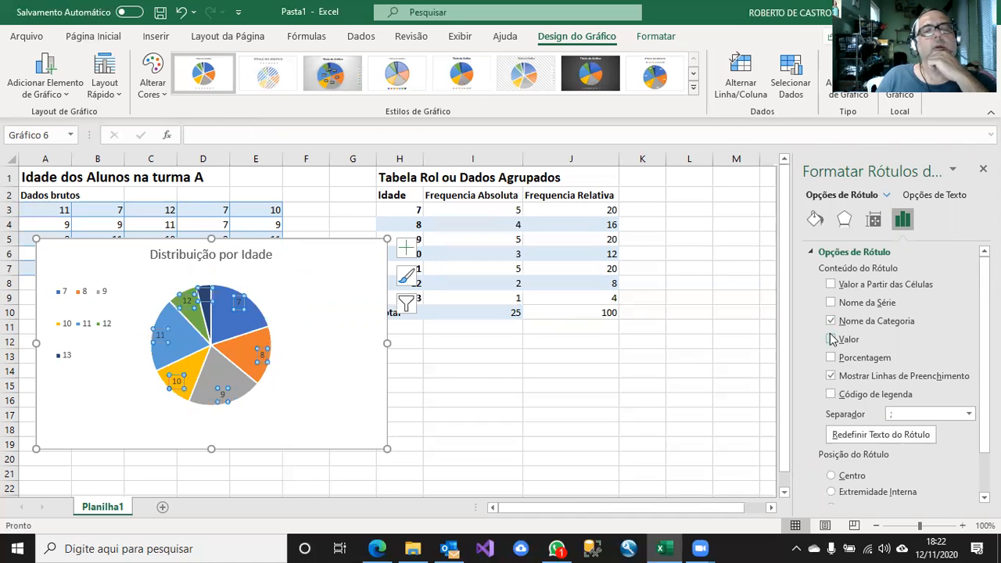
{"action": "left_click", "coordinate": [698, 399]}
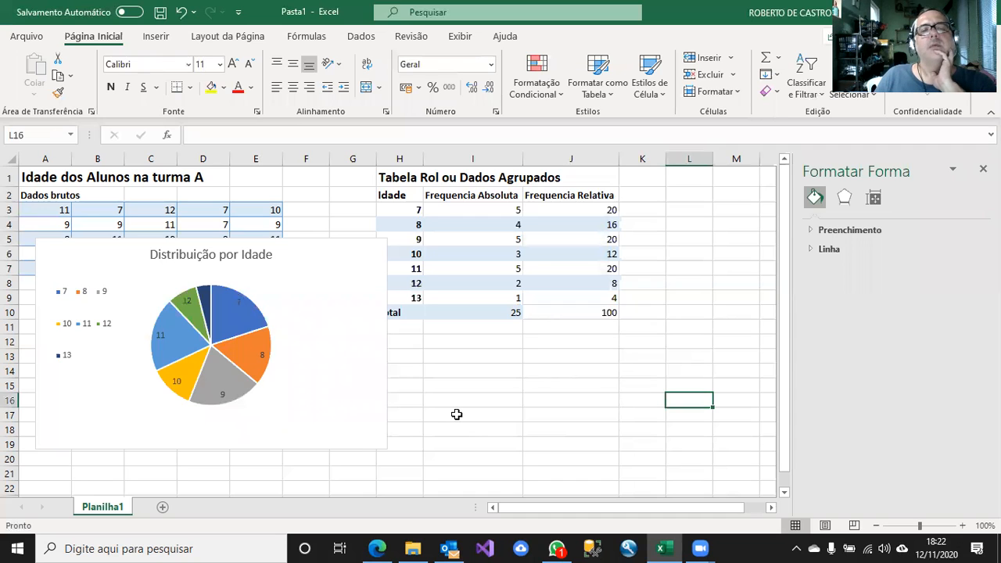
Move the pie chart below the raw data table and the column chart below the grouped frequency table.
{"action": "left_click_drag", "start_coordinate": [333, 256], "coordinate": [316, 319]}
{"action": "left_click", "coordinate": [699, 376]}
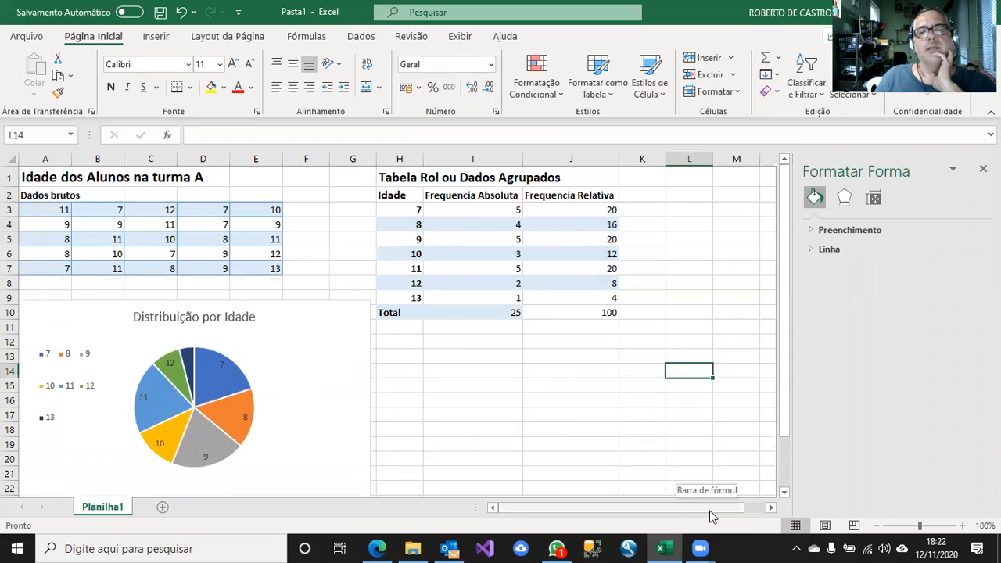
{"action": "scroll", "coordinate": [712, 517], "scroll_direction": "right", "scroll_amount": 1}
{"action": "left_click_drag", "start_coordinate": [761, 353], "coordinate": [362, 342]}
{"action": "left_click_drag", "start_coordinate": [786, 266], "coordinate": [770, 341]}
{"action": "left_click", "coordinate": [242, 342]}
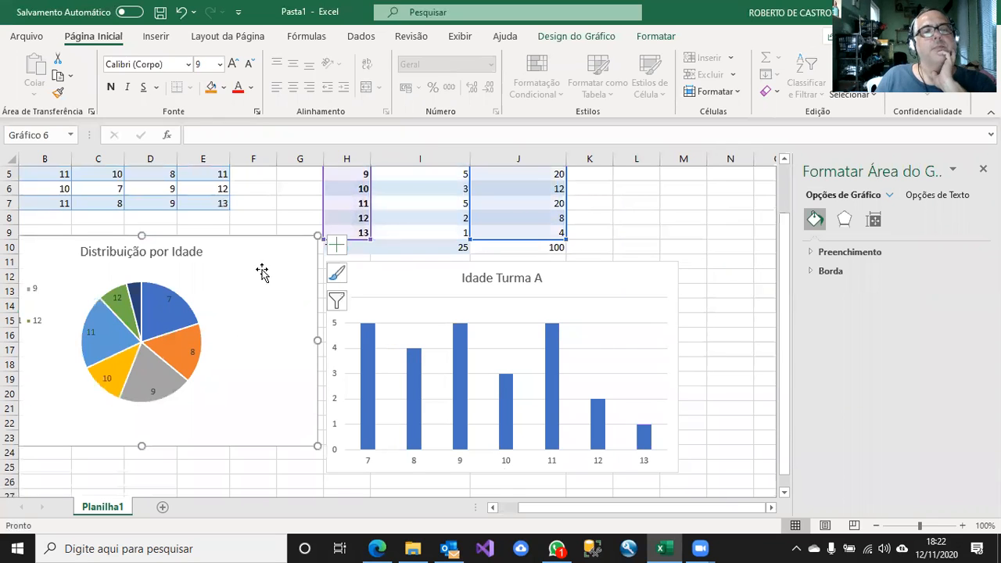
Delete the legend from the pie chart.
{"action": "left_click_drag", "start_coordinate": [529, 510], "coordinate": [470, 514]}
{"action": "left_click", "coordinate": [53, 286]}
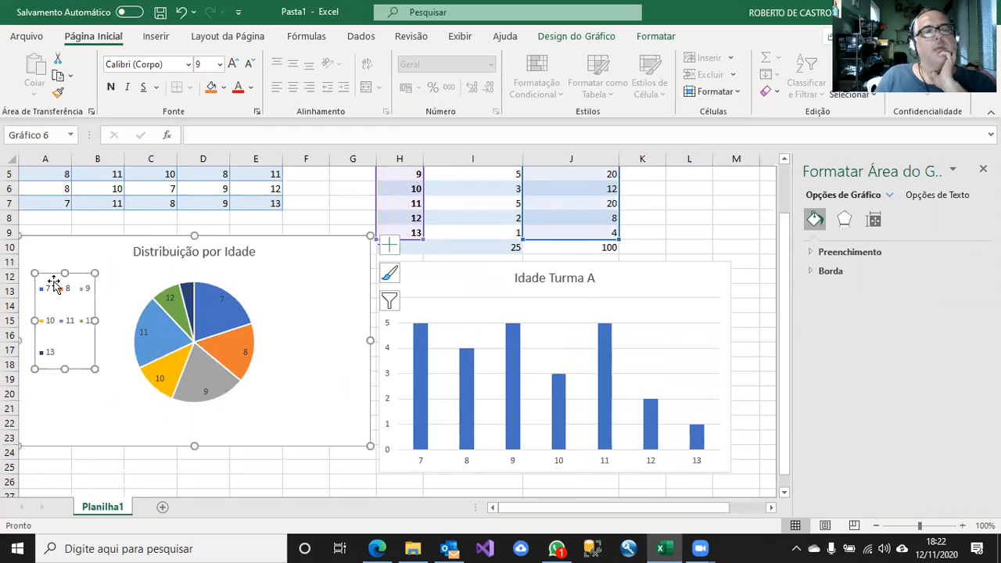
{"action": "key", "text": "Delete"}
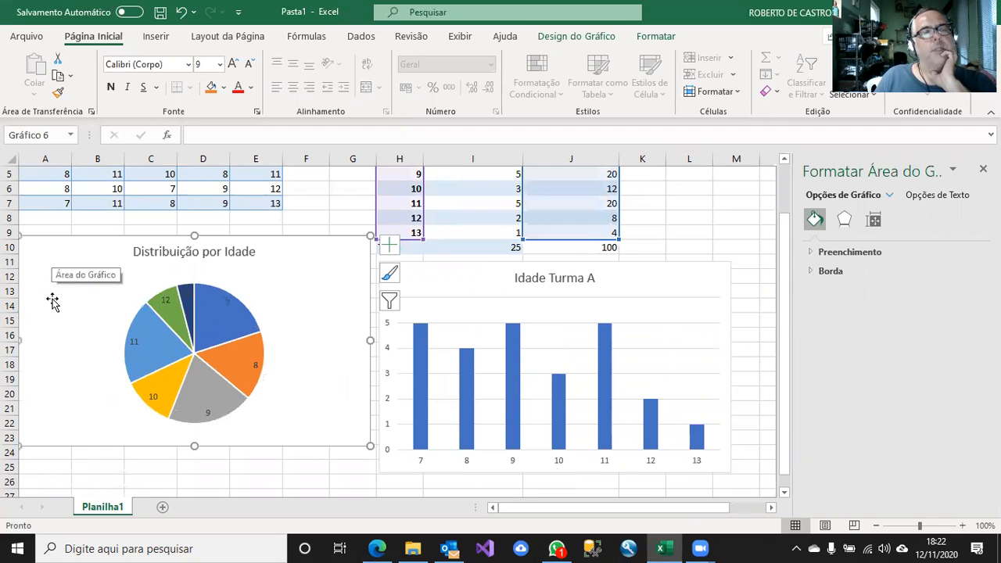
Narrow the pie chart to about three quarters of its width and align its top edge with the column chart beside it.
{"action": "left_click_drag", "start_coordinate": [370, 340], "coordinate": [277, 340]}
{"action": "left_click_drag", "start_coordinate": [231, 240], "coordinate": [265, 264]}
{"action": "left_click", "coordinate": [330, 220]}
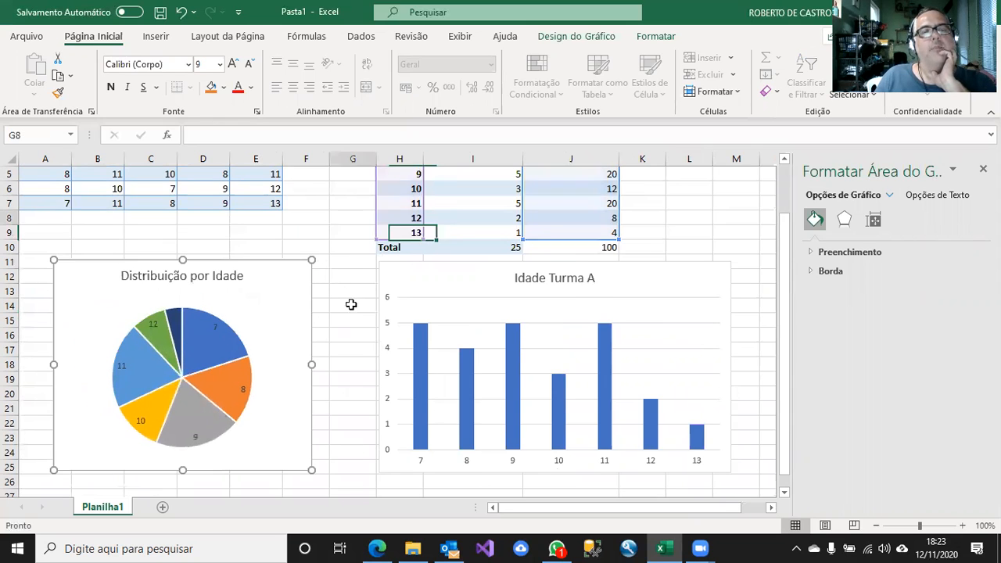
{"action": "left_click", "coordinate": [751, 213]}
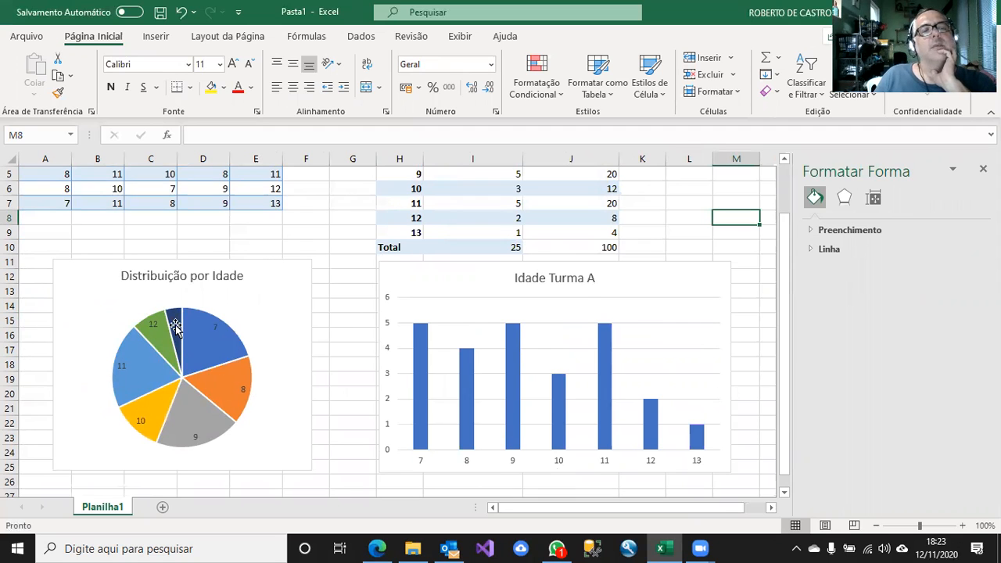
Examine the pie and column charts together with the raw data and the grouped frequency table they are built from.
{"action": "mouse_move", "coordinate": [175, 327]}
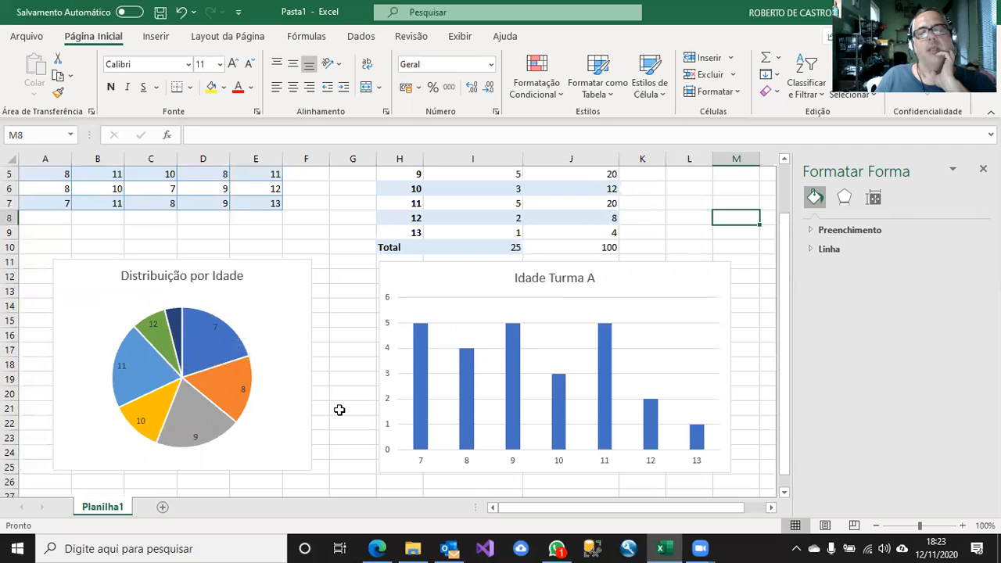
{"action": "left_click", "coordinate": [356, 382]}
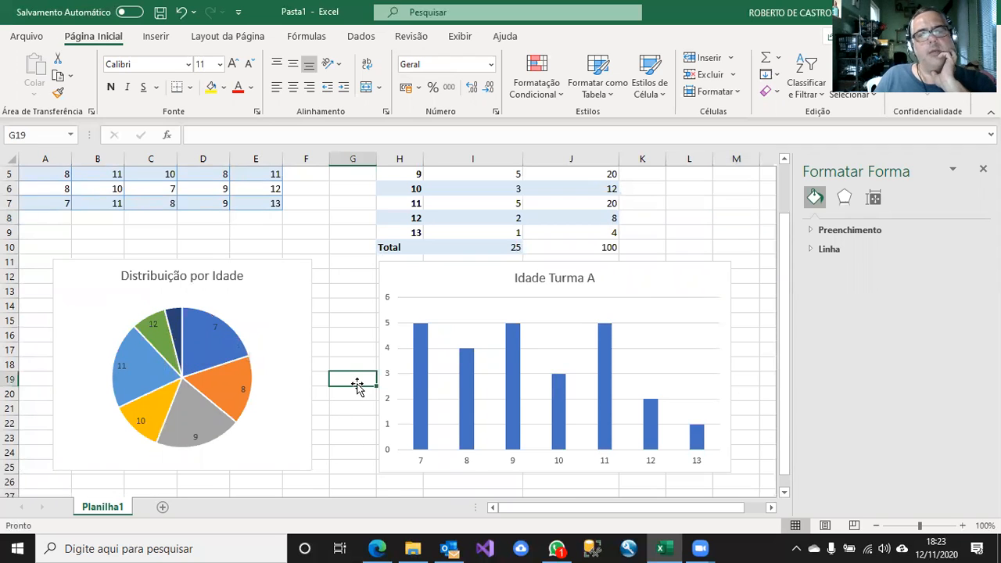
{"action": "scroll", "coordinate": [356, 385], "scroll_direction": "up", "scroll_amount": 2}
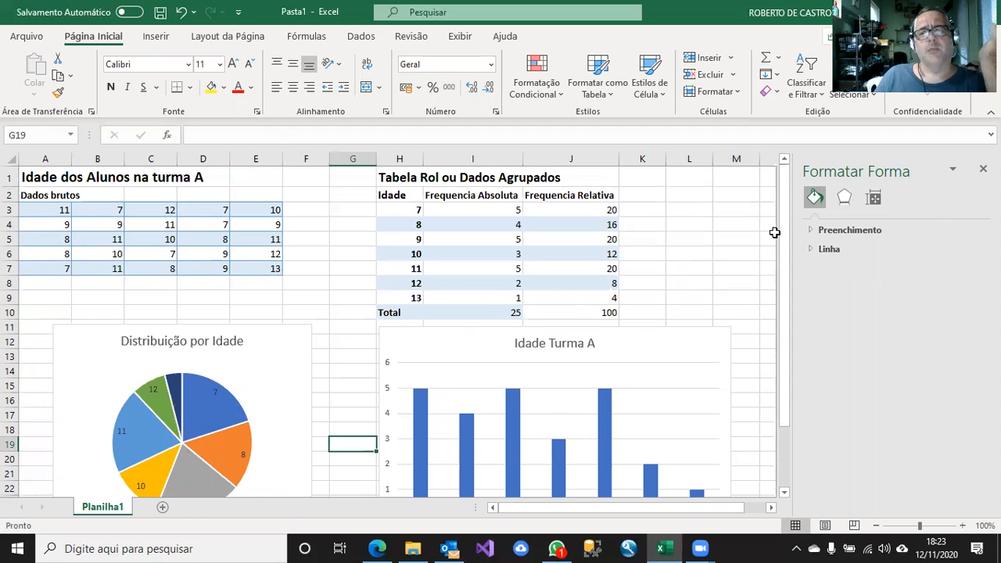
{"action": "left_click_drag", "start_coordinate": [786, 235], "coordinate": [786, 316]}
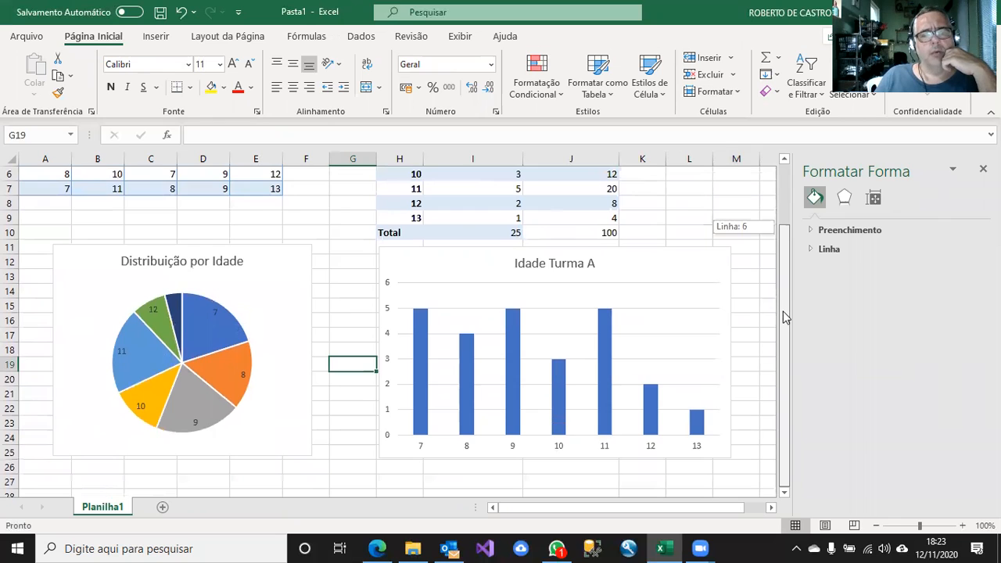
{"action": "left_click_drag", "start_coordinate": [792, 258], "coordinate": [782, 183]}
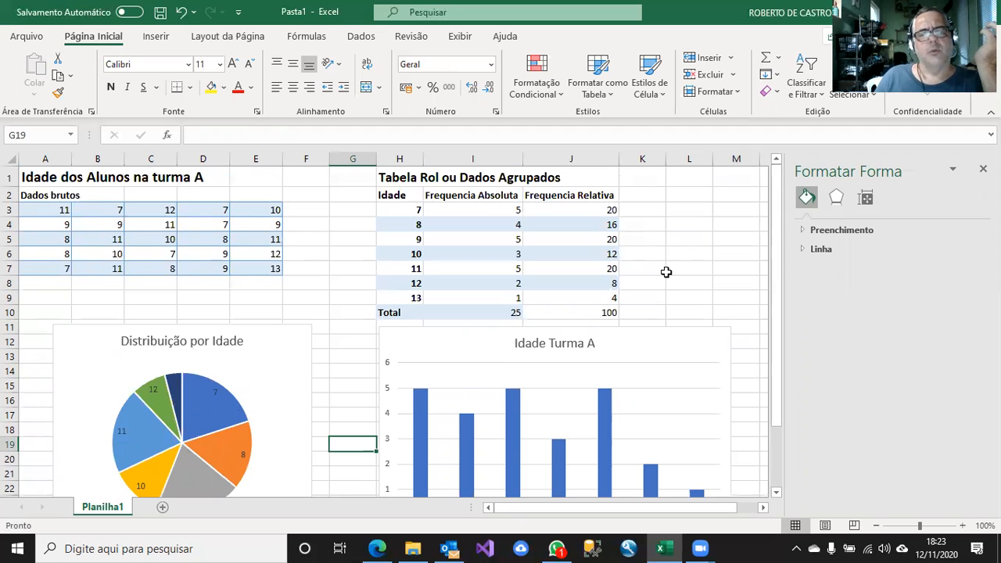
{"action": "left_click_drag", "start_coordinate": [774, 229], "coordinate": [790, 258]}
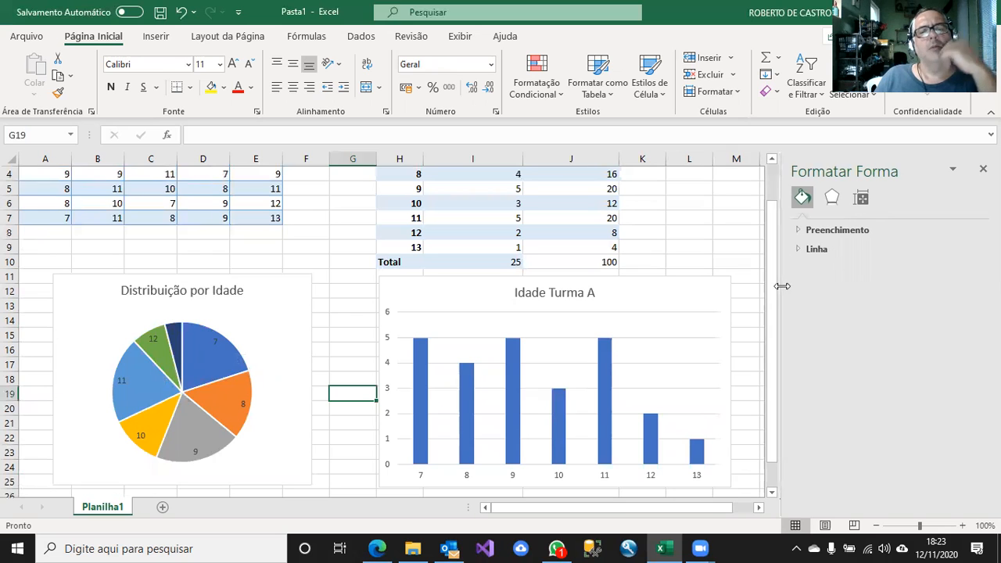
{"action": "left_click", "coordinate": [679, 330]}
{"action": "left_click", "coordinate": [688, 295]}
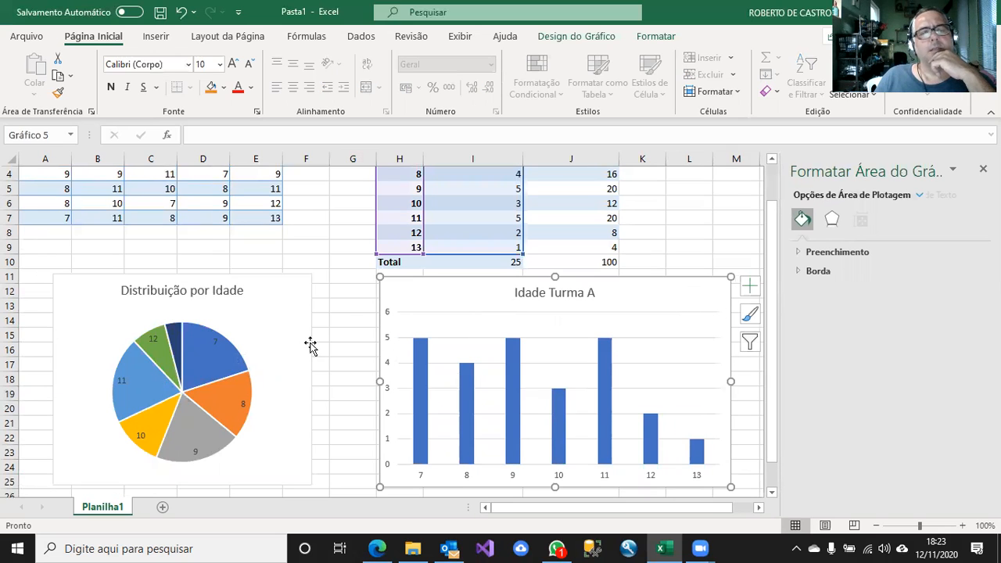
{"action": "left_click", "coordinate": [339, 329]}
{"action": "left_click", "coordinate": [257, 302]}
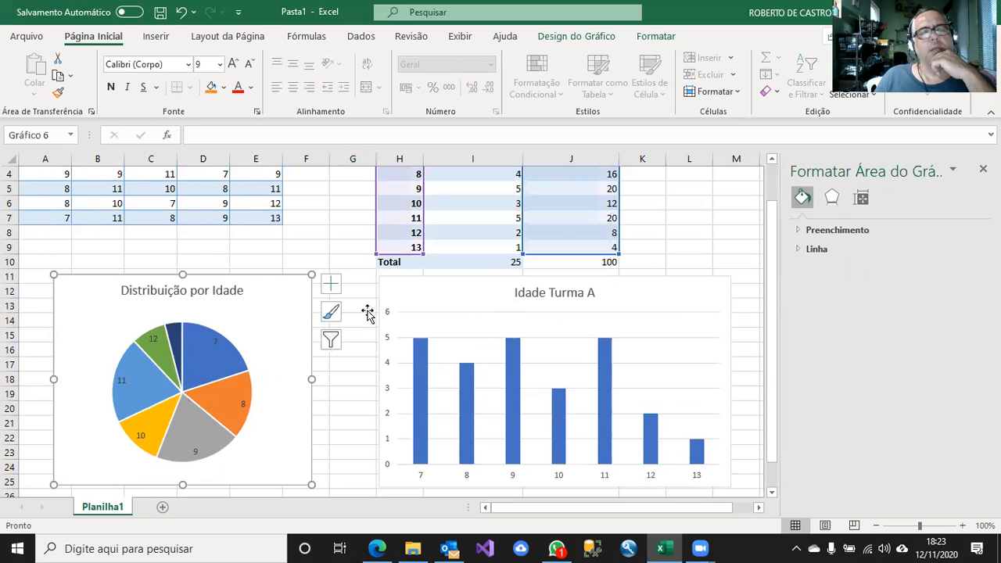
{"action": "left_click", "coordinate": [326, 219]}
{"action": "left_click_drag", "start_coordinate": [772, 227], "coordinate": [772, 191]}
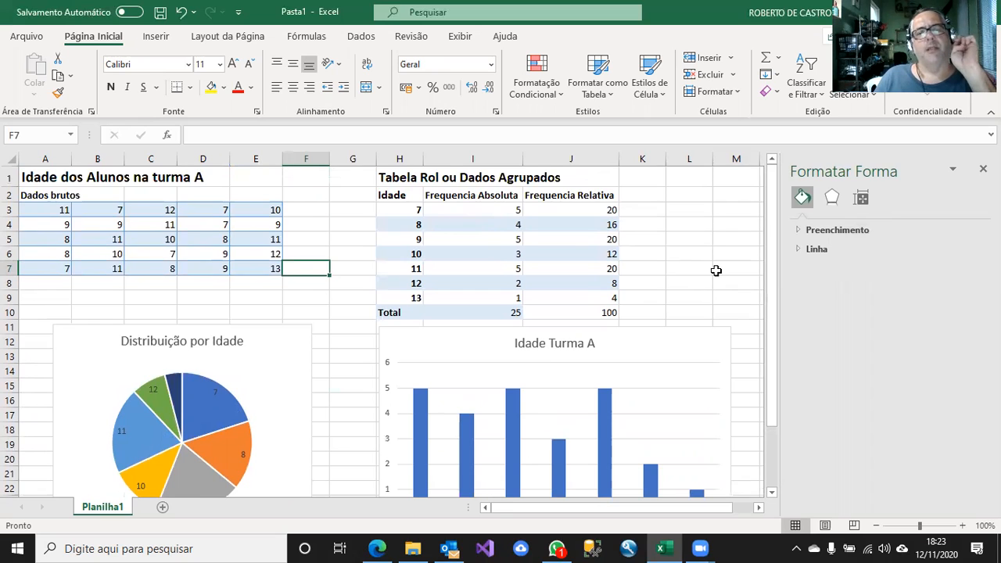
Copy the cell formatting of the absolute frequency total in I10 to the relative frequency total in J10.
{"action": "left_click", "coordinate": [488, 313]}
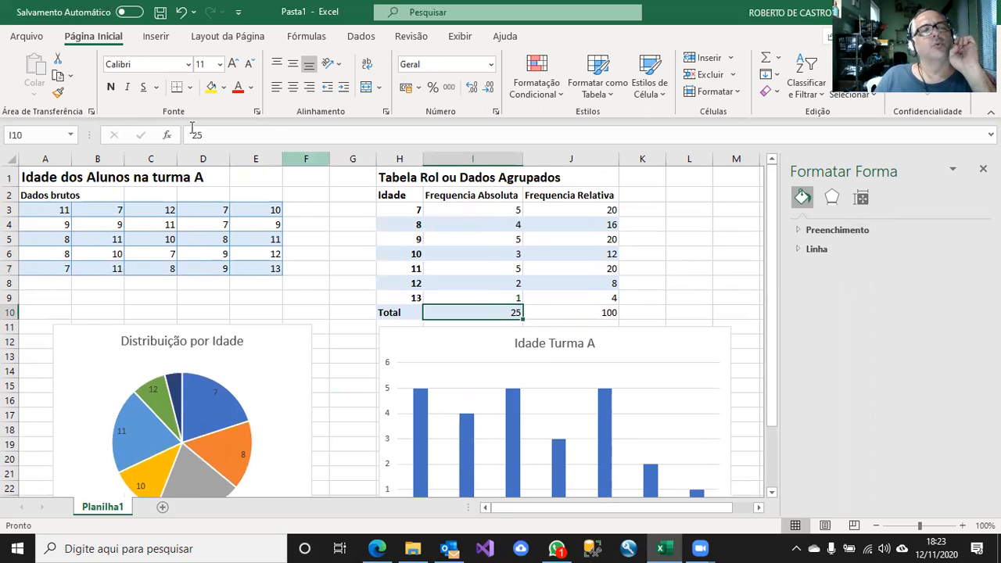
{"action": "left_click", "coordinate": [57, 94]}
{"action": "left_click", "coordinate": [525, 313]}
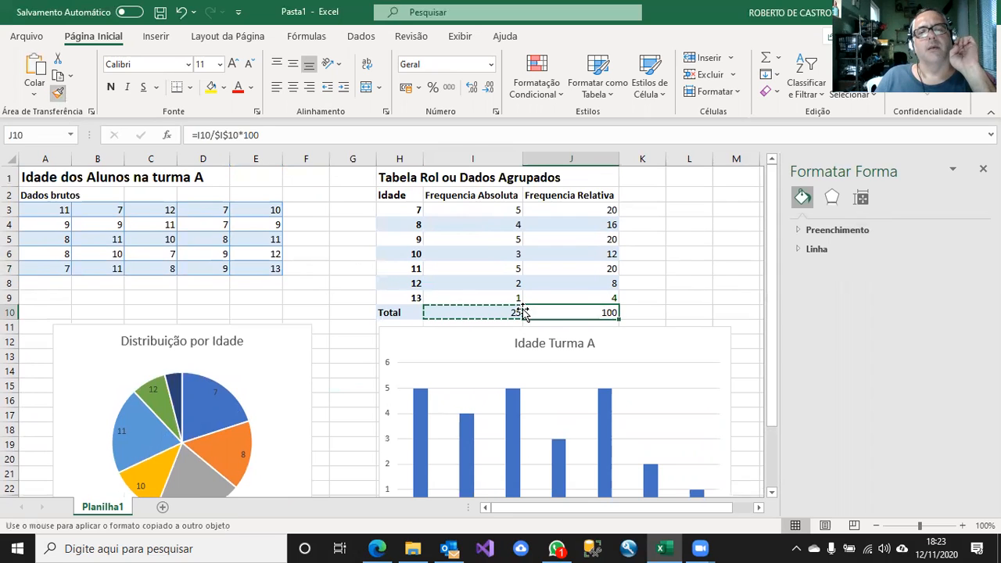
{"action": "left_click", "coordinate": [671, 280]}
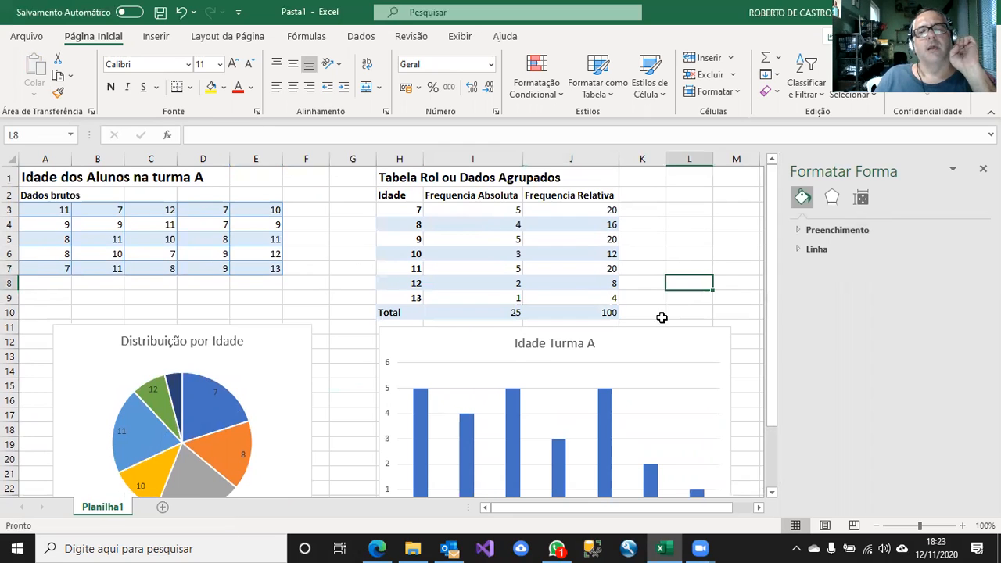
{"action": "left_click", "coordinate": [322, 280]}
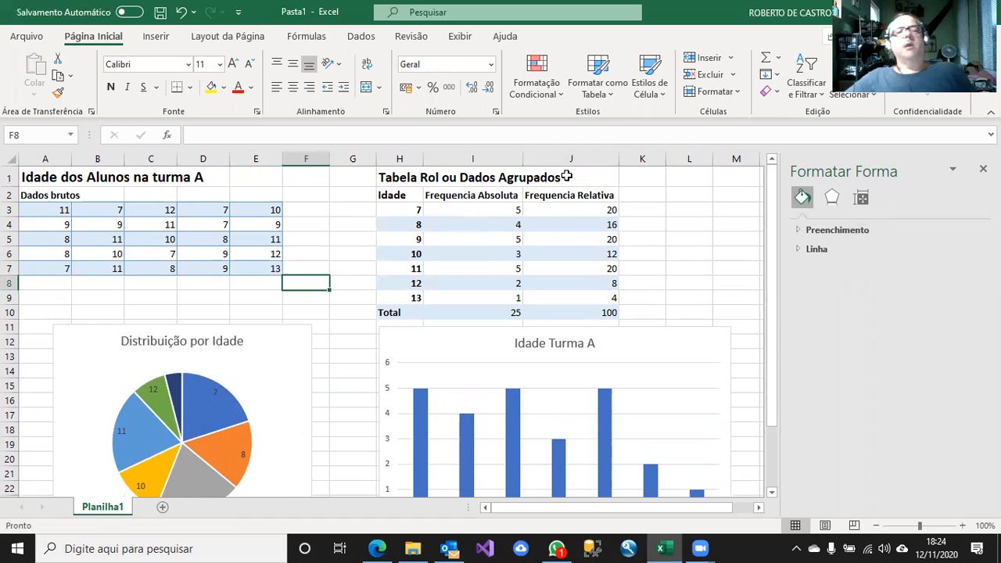
{"action": "mouse_move", "coordinate": [773, 343]}
{"action": "left_mouse_down"}
{"action": "mouse_move", "coordinate": [777, 413]}
{"action": "mouse_move", "coordinate": [788, 333]}
{"action": "mouse_move", "coordinate": [762, 330]}
{"action": "mouse_move", "coordinate": [758, 384]}
{"action": "mouse_move", "coordinate": [773, 381]}
{"action": "mouse_move", "coordinate": [787, 320]}
{"action": "mouse_move", "coordinate": [779, 325]}
{"action": "left_mouse_up"}
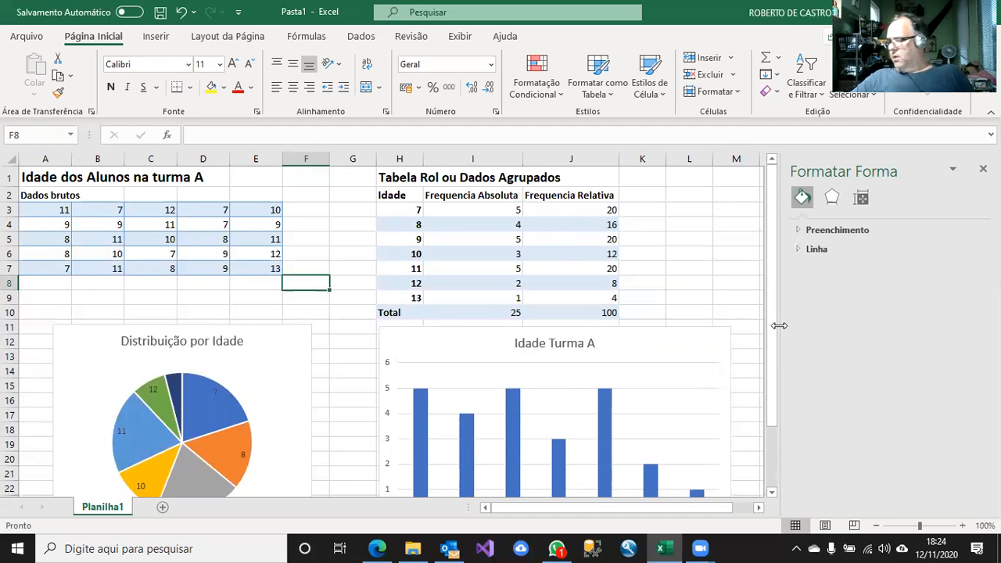
{"action": "left_click_drag", "start_coordinate": [775, 291], "coordinate": [785, 249]}
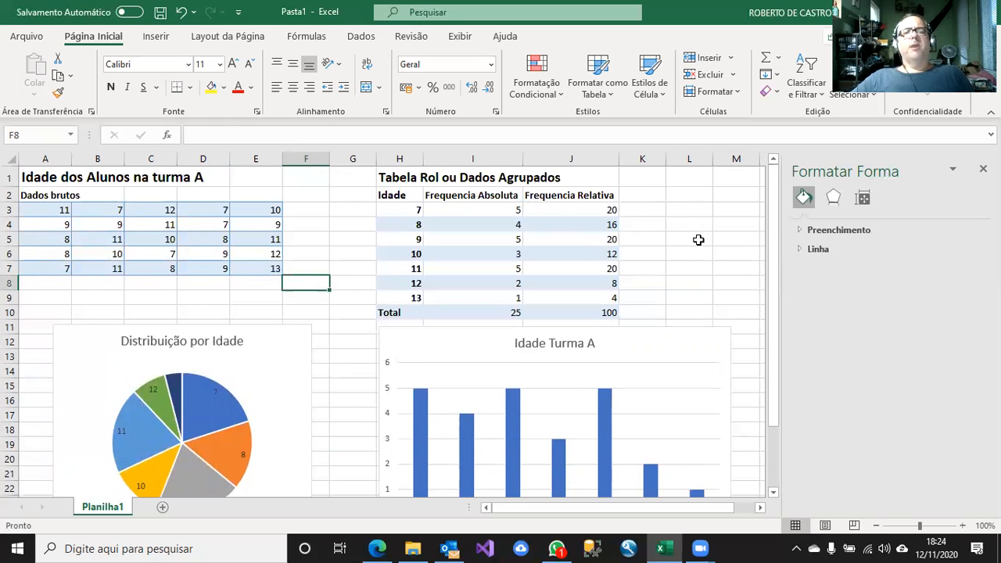
{"action": "left_click", "coordinate": [698, 241]}
{"action": "left_click", "coordinate": [695, 324]}
{"action": "left_click", "coordinate": [692, 267]}
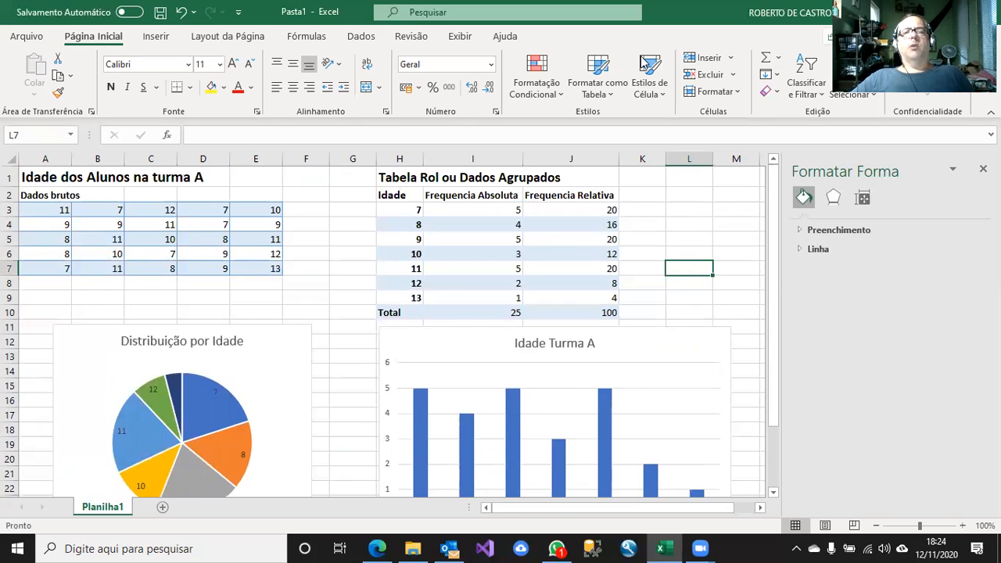